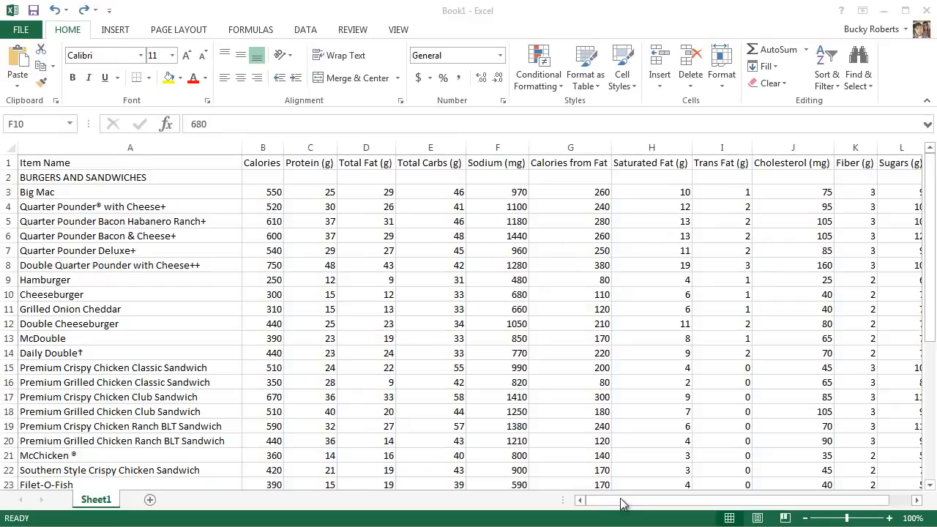
Step: Examine the nutrition table's Total Carbs (g) values and the Weight Watchers column at the far end of the sheet
mouse_move(621, 503)
left_mouse_down()
mouse_move(694, 510)
mouse_move(637, 505)
left_mouse_up()
left_click(446, 299)
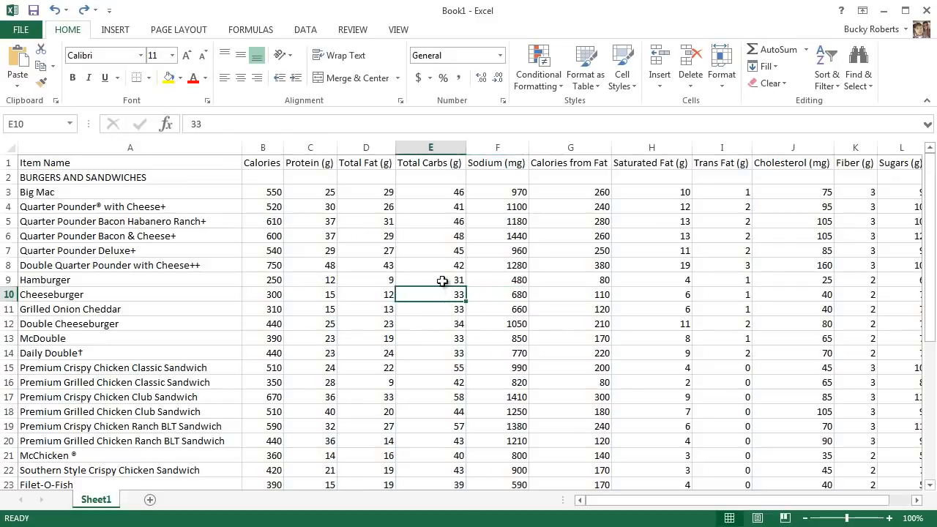
left_click_drag(435, 192, 435, 469)
left_click(439, 336)
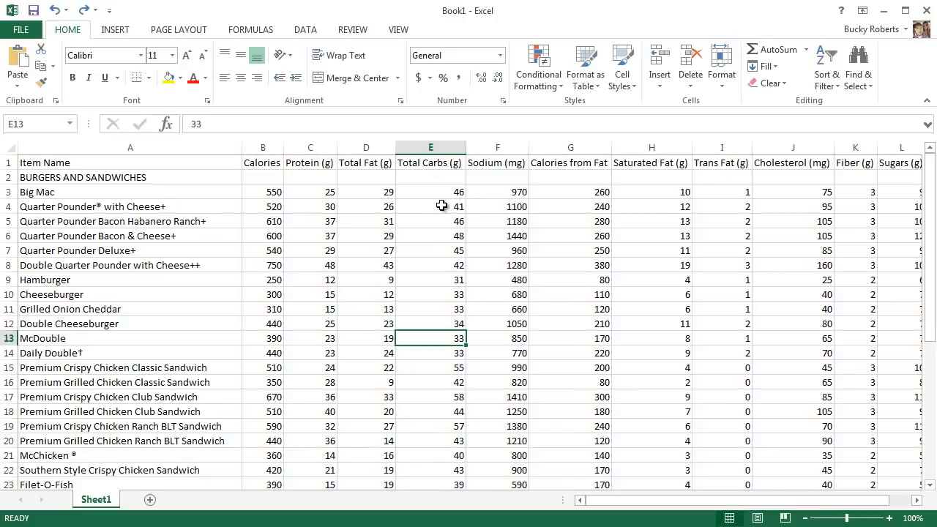
left_click(437, 194)
left_click(429, 163)
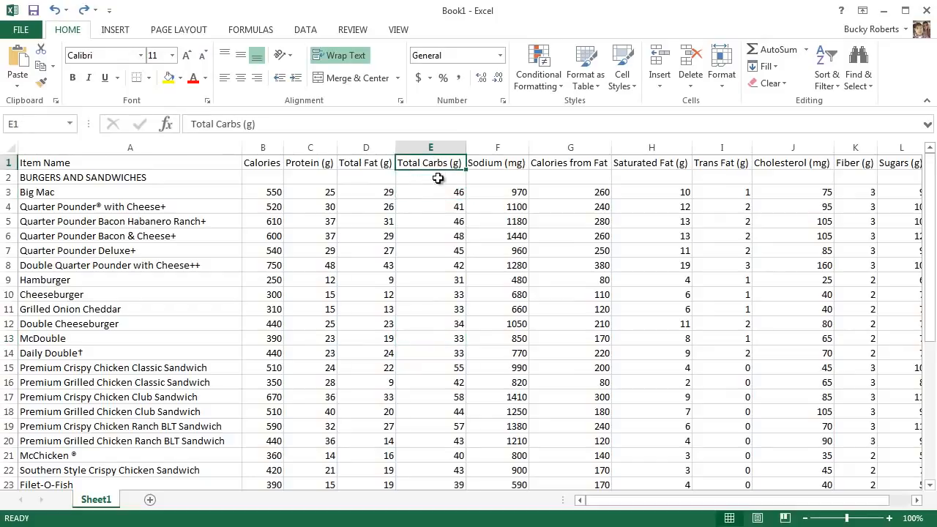
left_click(447, 193)
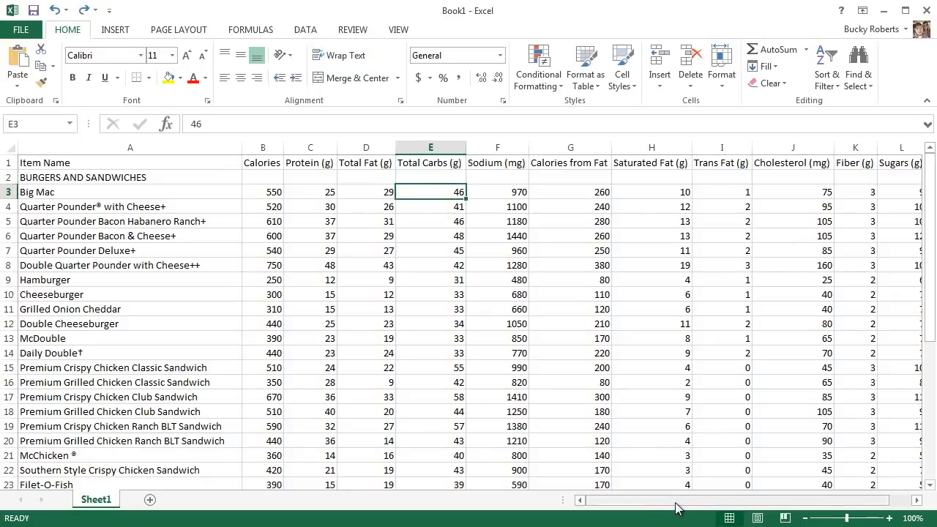
left_click_drag(675, 502, 706, 503)
left_click_drag(738, 167, 737, 336)
left_click_drag(628, 504, 596, 503)
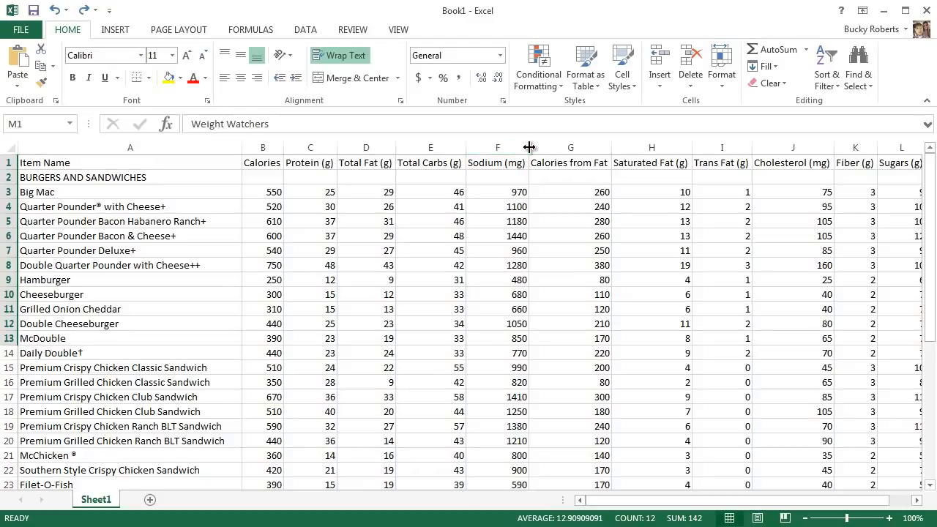
Step: Try narrowing the Sodium (mg) column below its header's length, and AutoFit its width to the contents again
left_click_drag(529, 148, 503, 148)
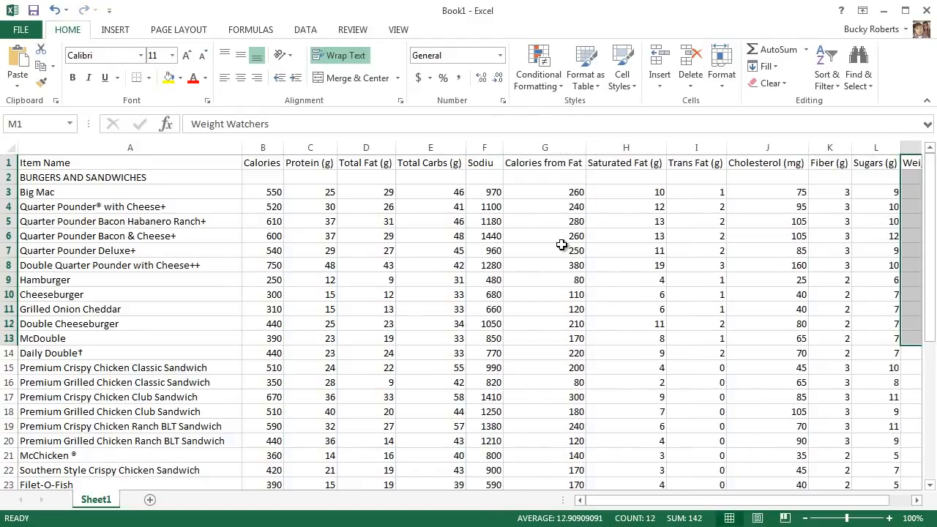
left_click(547, 223)
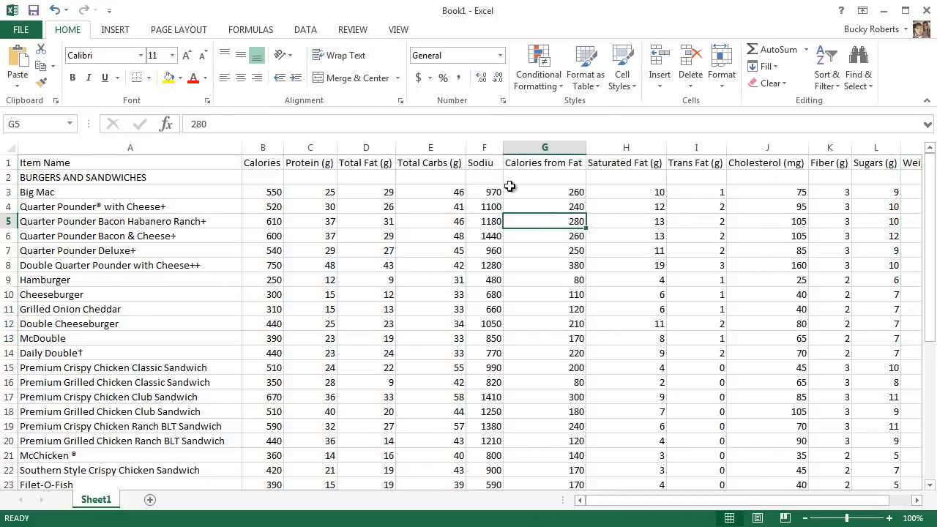
left_click(488, 165)
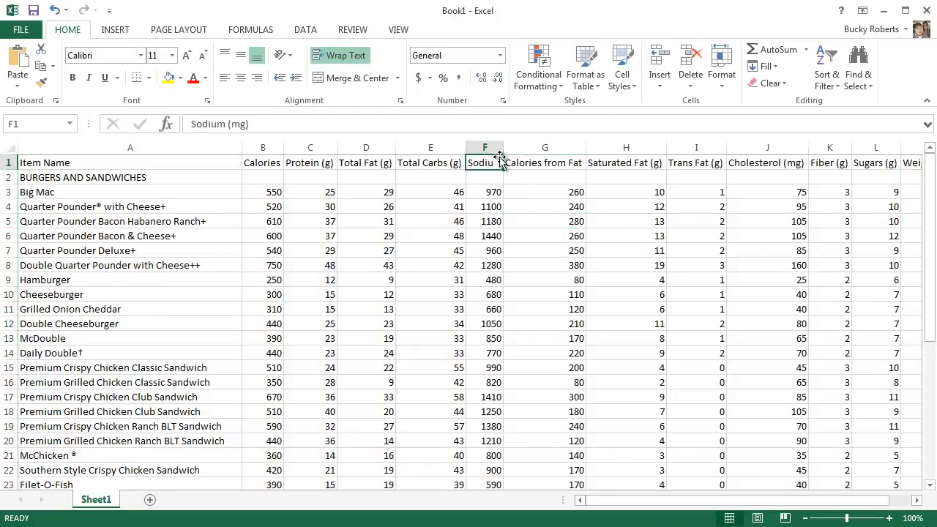
double_click(502, 148)
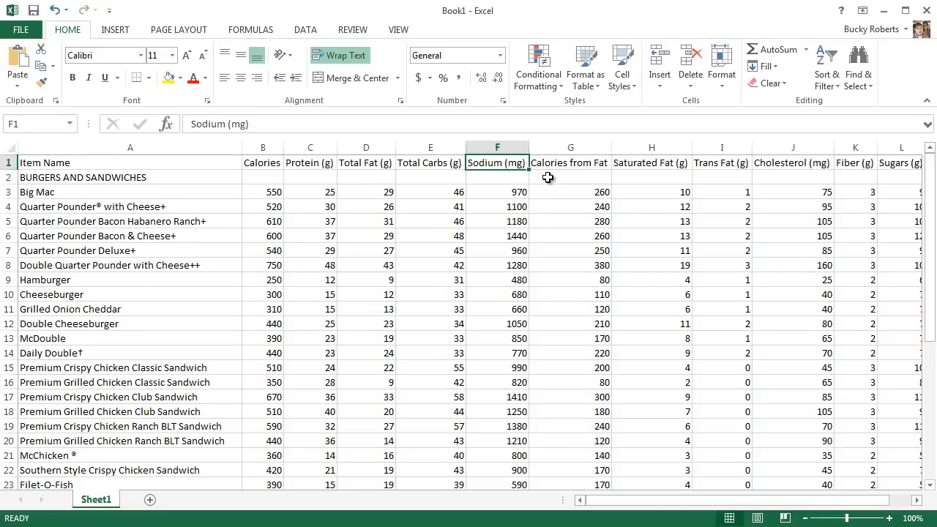
Step: Open the cell formatting for the Calories from Fat header and choose the Currency number format
left_click(584, 166)
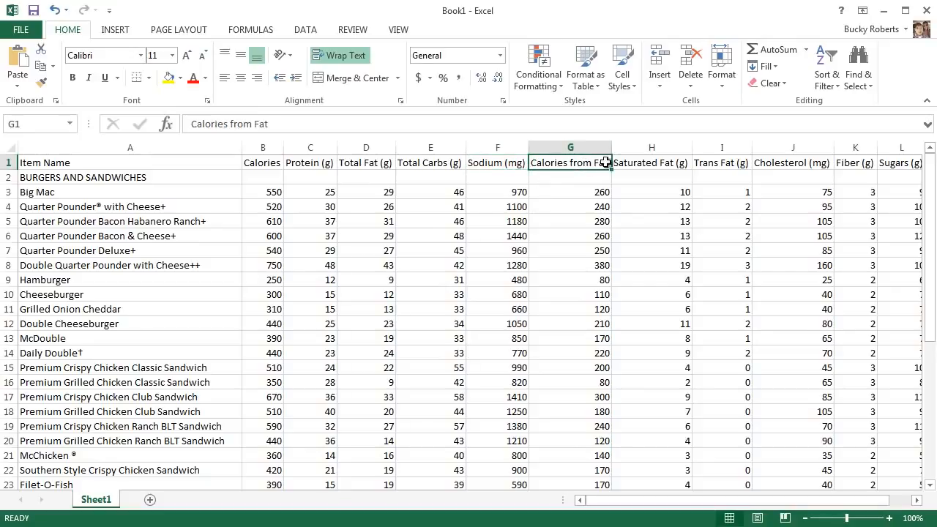
right_click(564, 162)
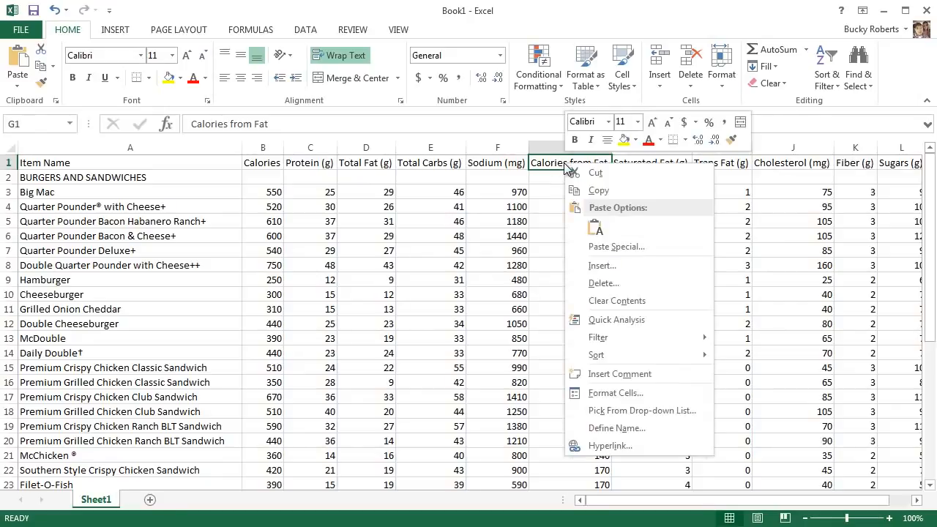
left_click(624, 393)
left_click_drag(592, 225, 546, 145)
left_click(413, 168)
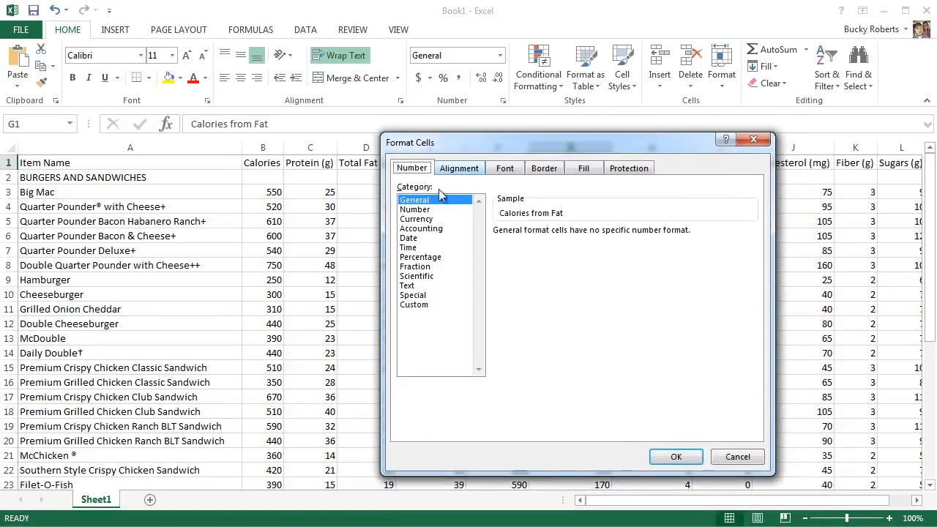
left_click(416, 209)
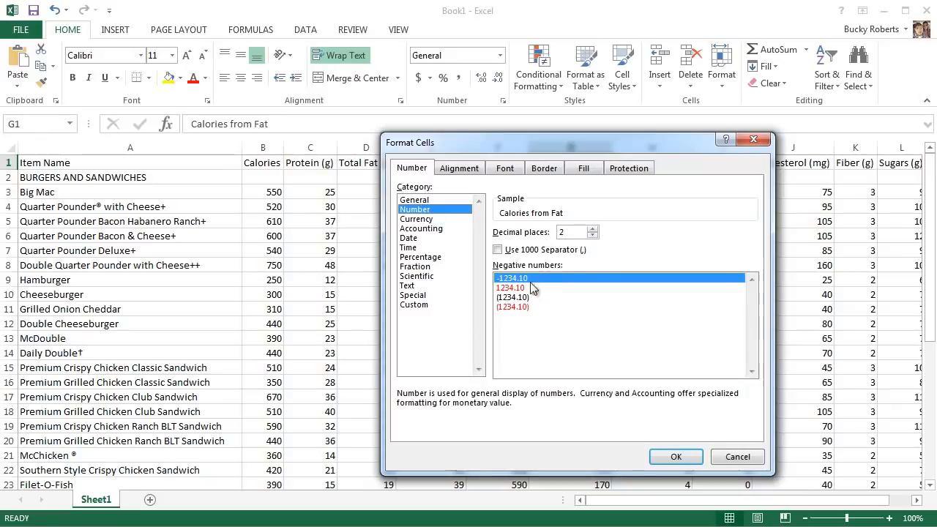
left_click(434, 221)
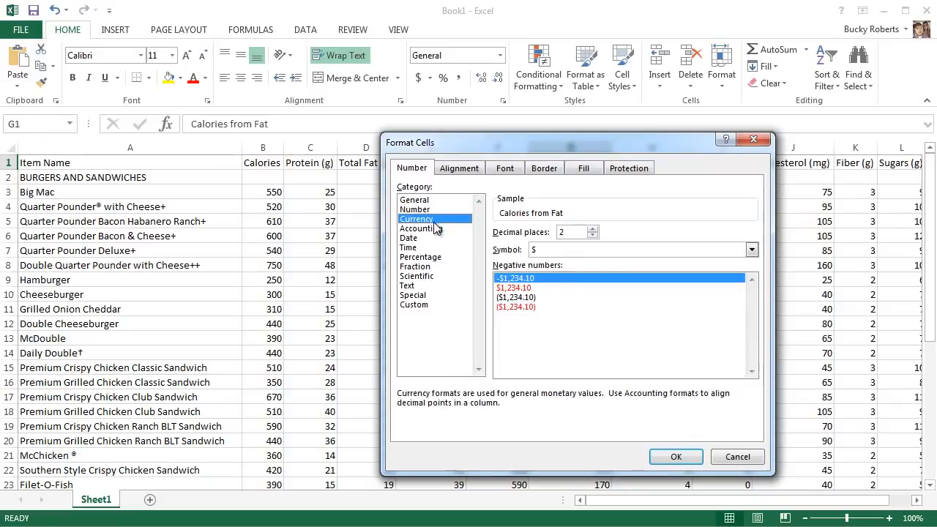
Step: Keep Wrap text enabled in the Calories from Fat header's alignment settings and apply the cell formatting
left_click(464, 173)
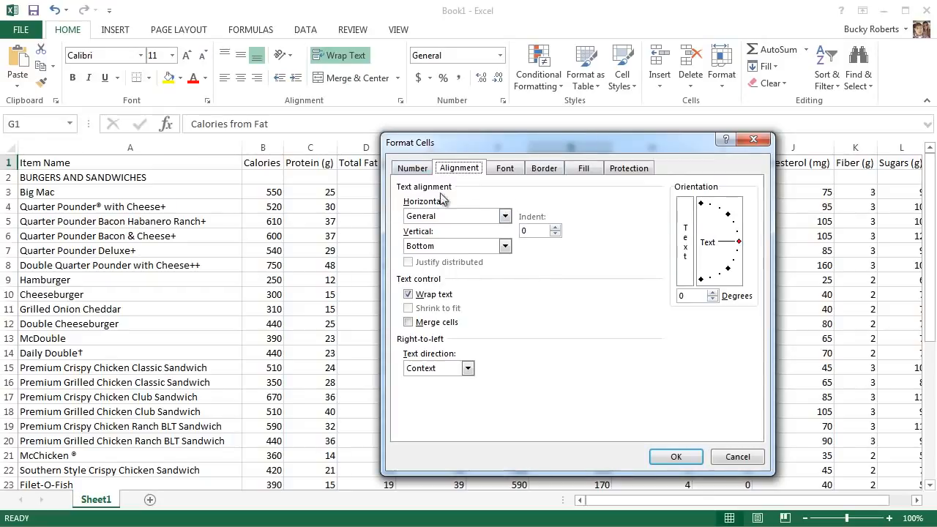
left_click(430, 294)
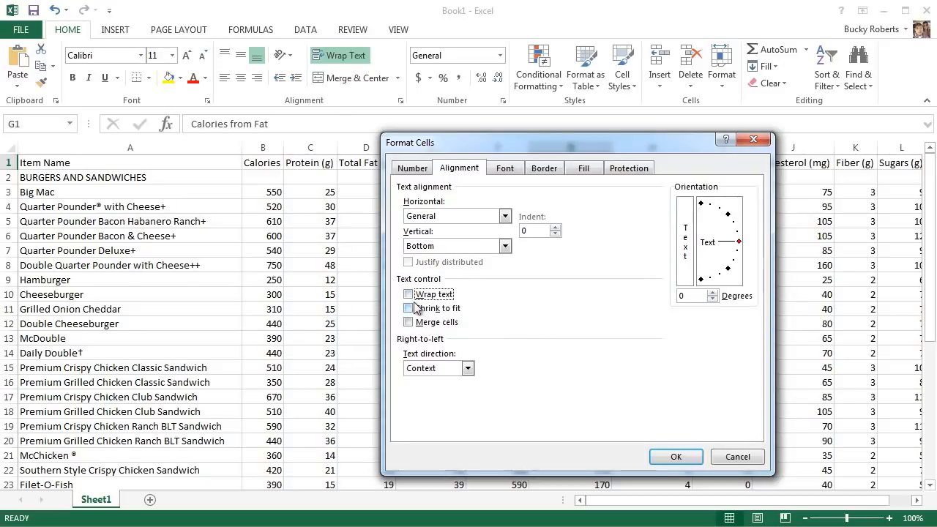
left_click(409, 294)
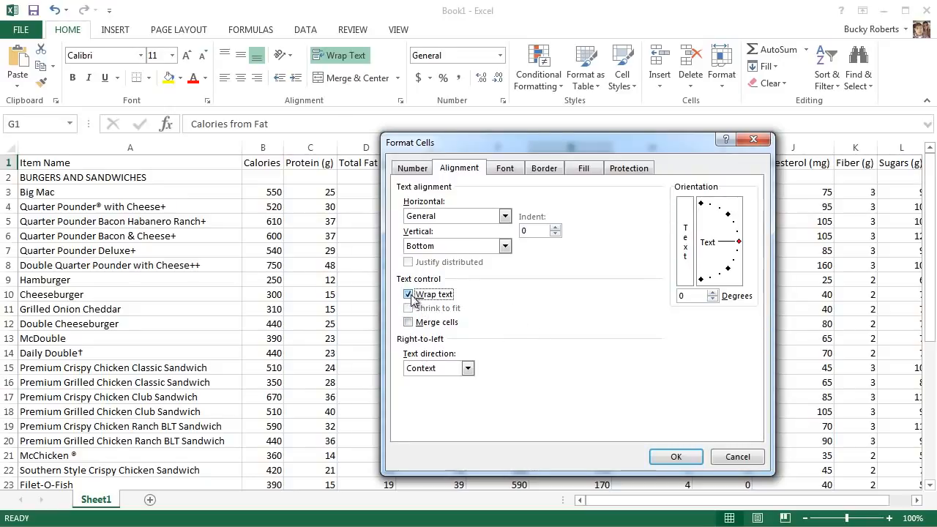
left_click(670, 455)
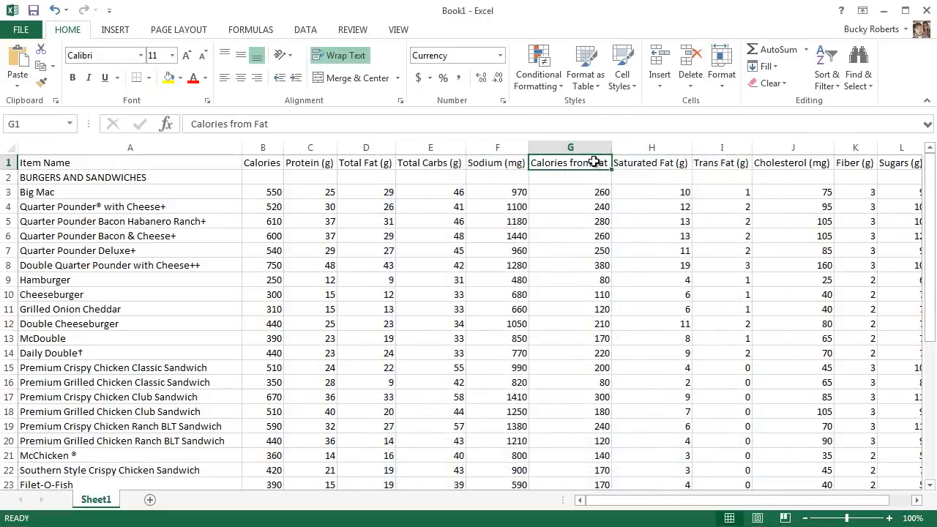
Step: Narrow the Calories from Fat column and re-enter its header text so it wraps onto two lines
left_click(594, 149)
left_click_drag(610, 149, 576, 150)
left_click(269, 126)
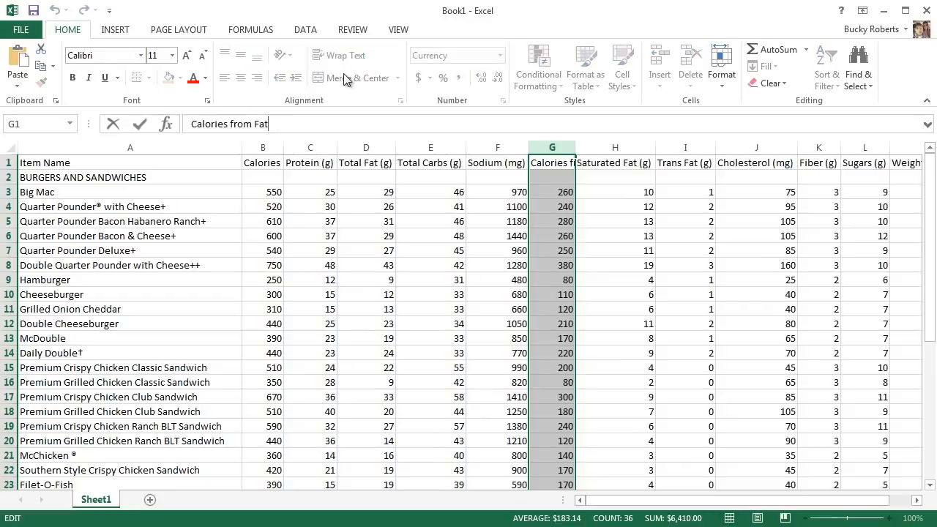
key("Return")
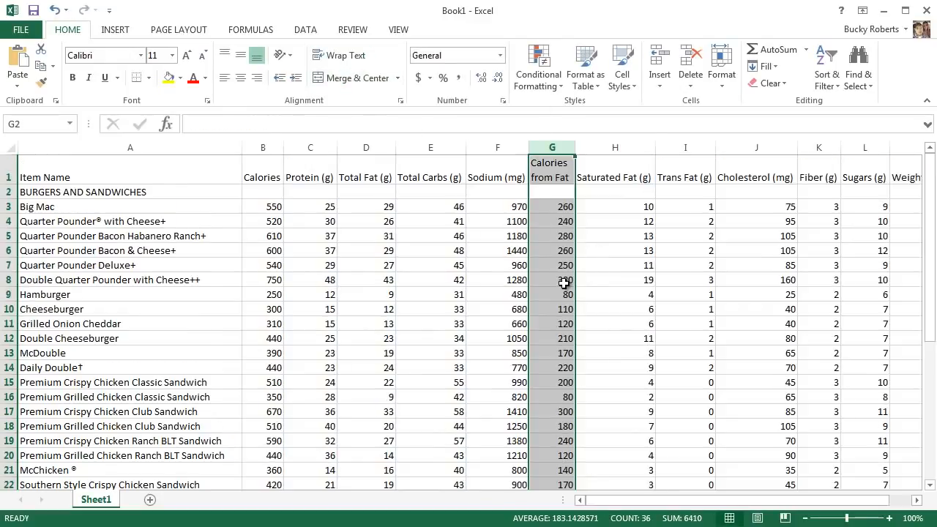
left_click(595, 293)
mouse_move(575, 147)
left_mouse_down()
mouse_move(559, 146)
mouse_move(612, 146)
mouse_move(585, 146)
left_mouse_up()
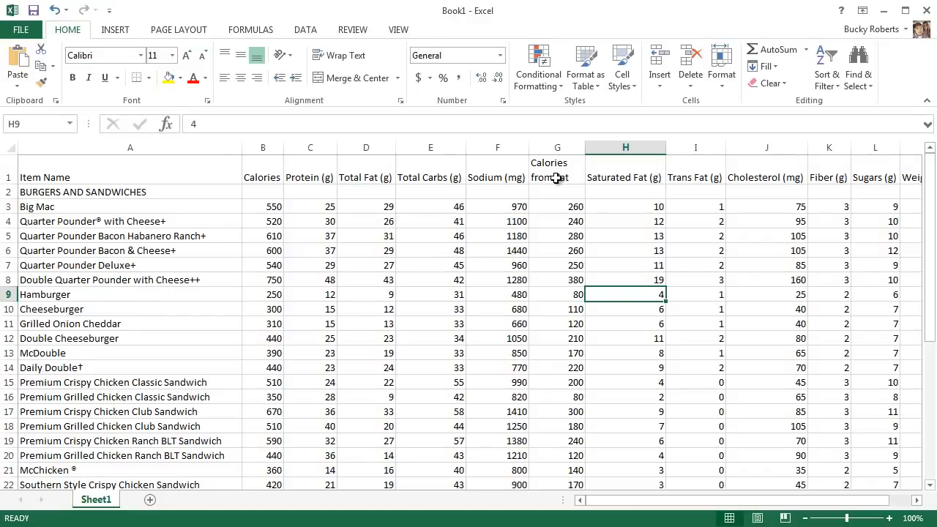
Step: Narrow the Sodium (mg) and Total Carbs (g) columns so that each header wraps onto two lines between words
left_click(498, 177)
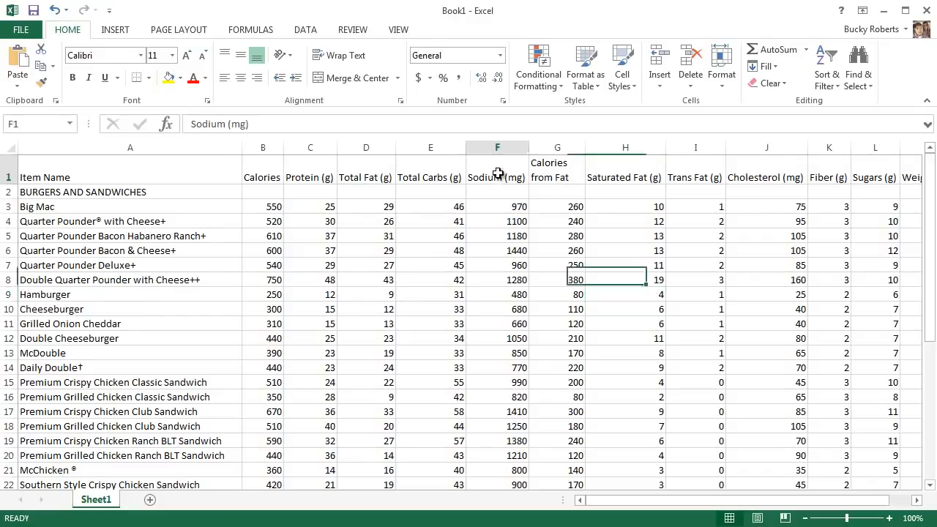
left_click_drag(524, 147, 501, 148)
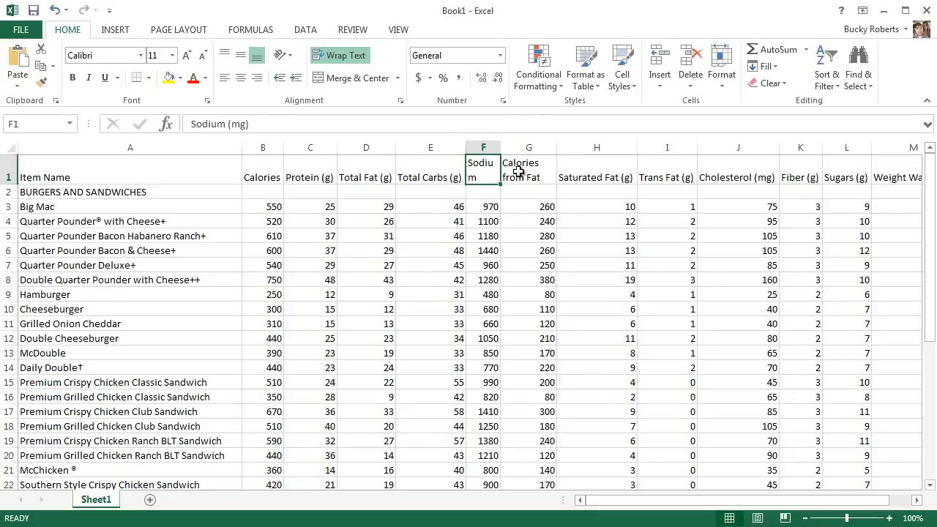
left_click(518, 172)
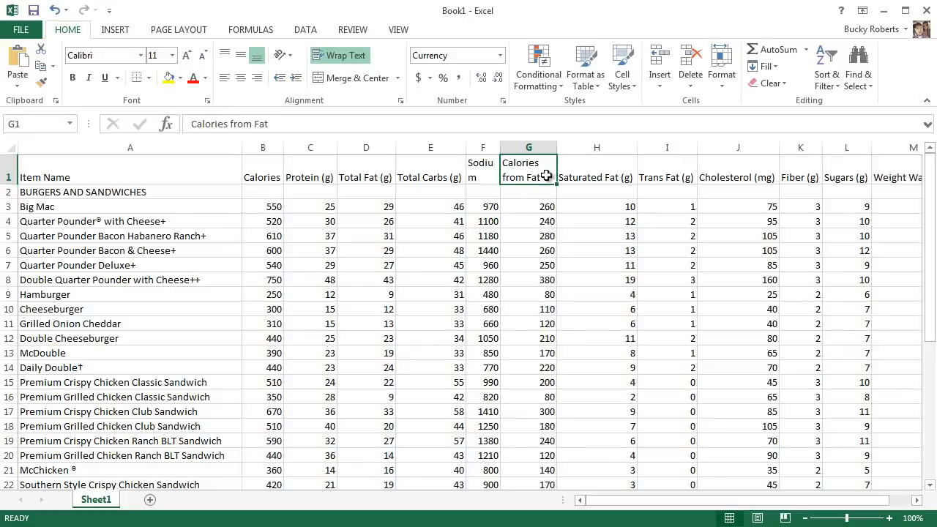
left_click_drag(501, 149, 523, 150)
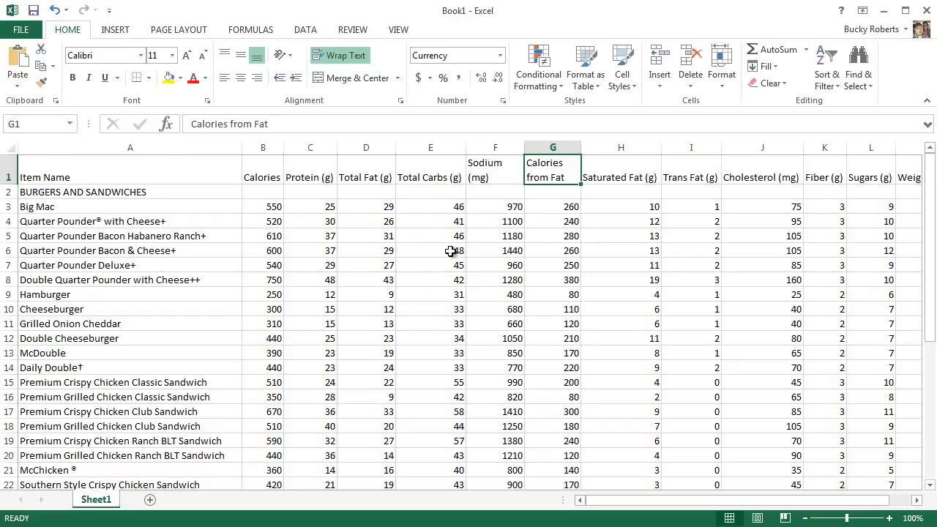
left_click_drag(465, 142, 447, 142)
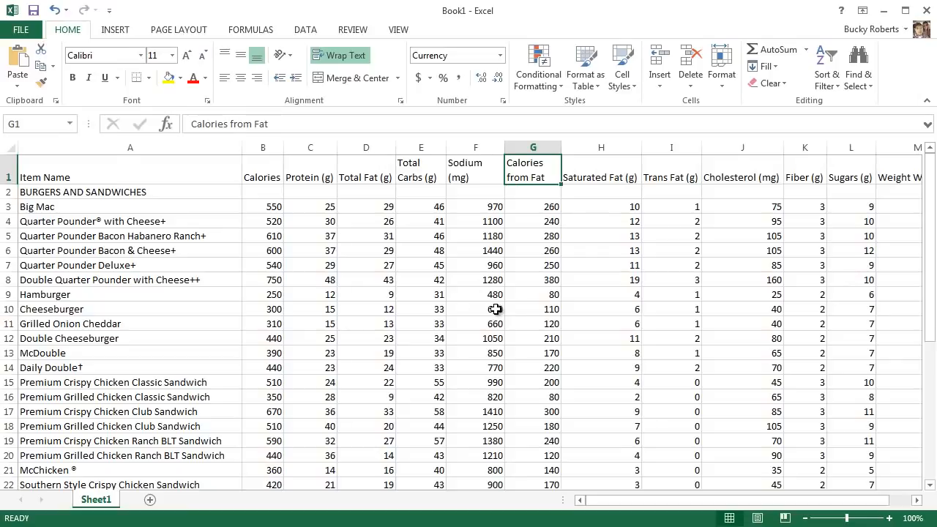
Step: Format the Sodium (mg) header cell with Wrap text turned off and Shrink to fit turned on
right_click(481, 174)
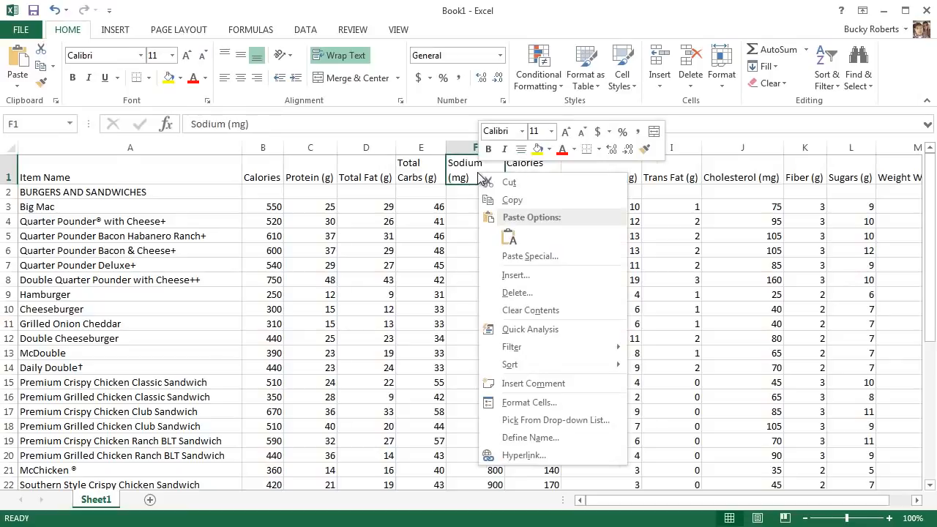
left_click(543, 404)
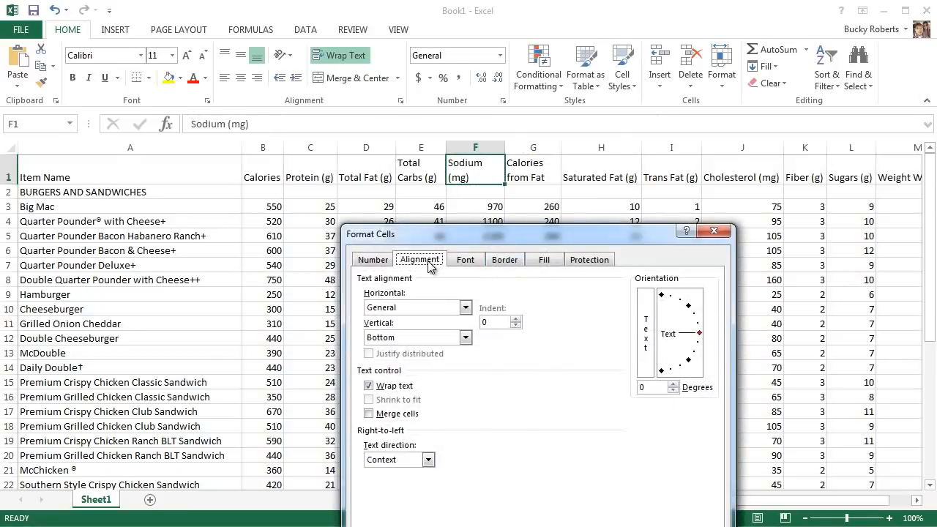
left_click_drag(549, 237, 575, 164)
left_click(395, 313)
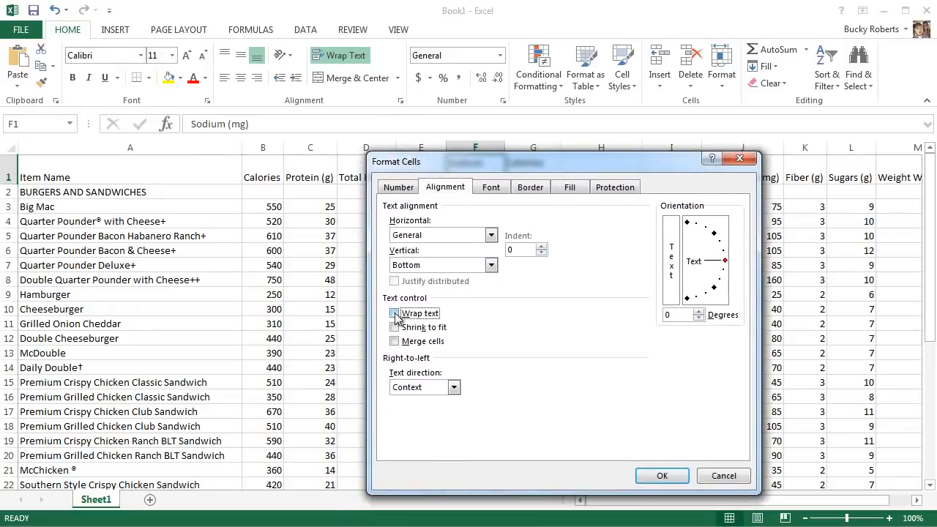
left_click(395, 327)
left_click(662, 476)
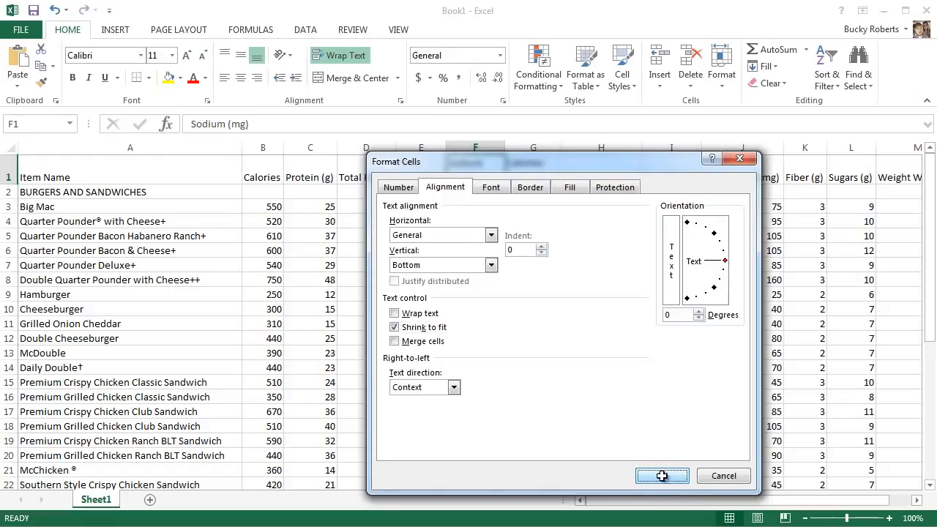
left_click(557, 222)
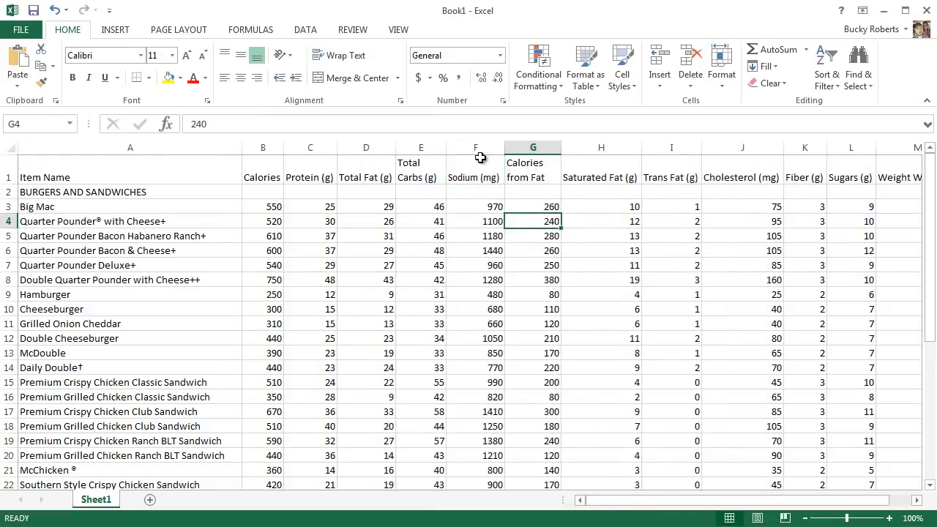
Step: Narrow the Sodium (mg) column so its header text shrinks, and the Saturated Fat (g) column so its header wraps
mouse_move(504, 147)
left_mouse_down()
mouse_move(485, 151)
mouse_move(500, 149)
left_mouse_up()
left_click(472, 179)
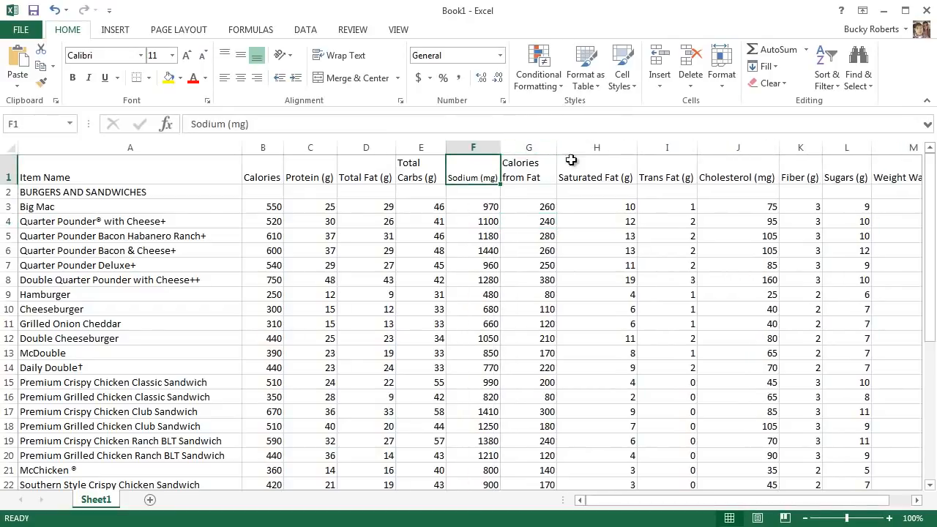
left_click(608, 164)
left_click_drag(638, 148, 609, 150)
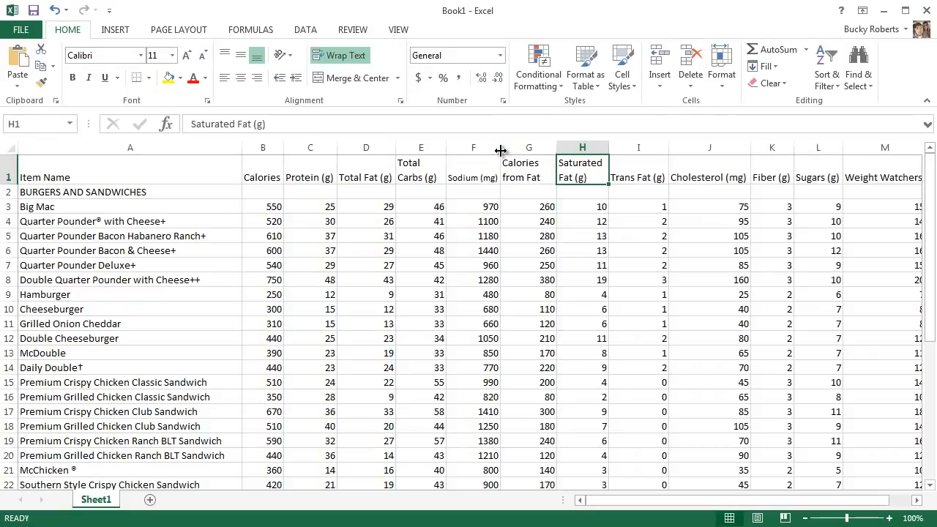
left_click(483, 171)
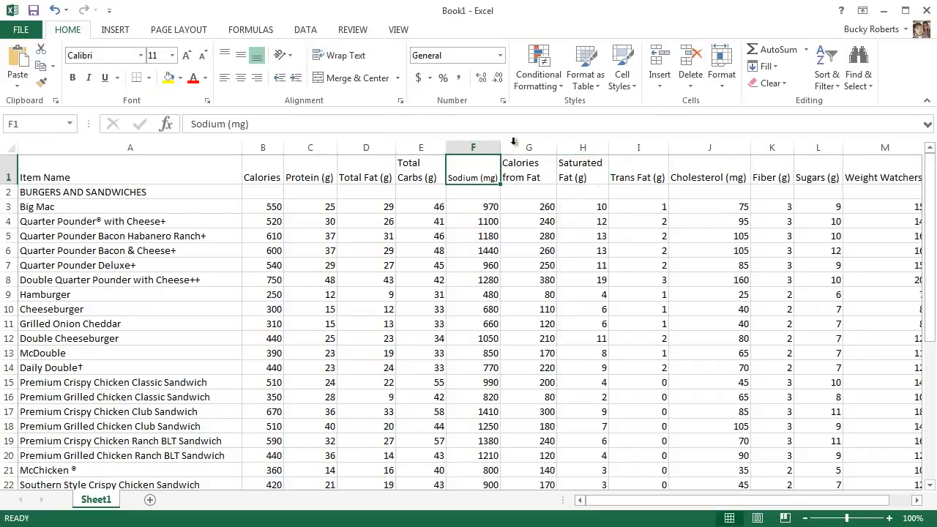
left_click_drag(500, 148, 490, 149)
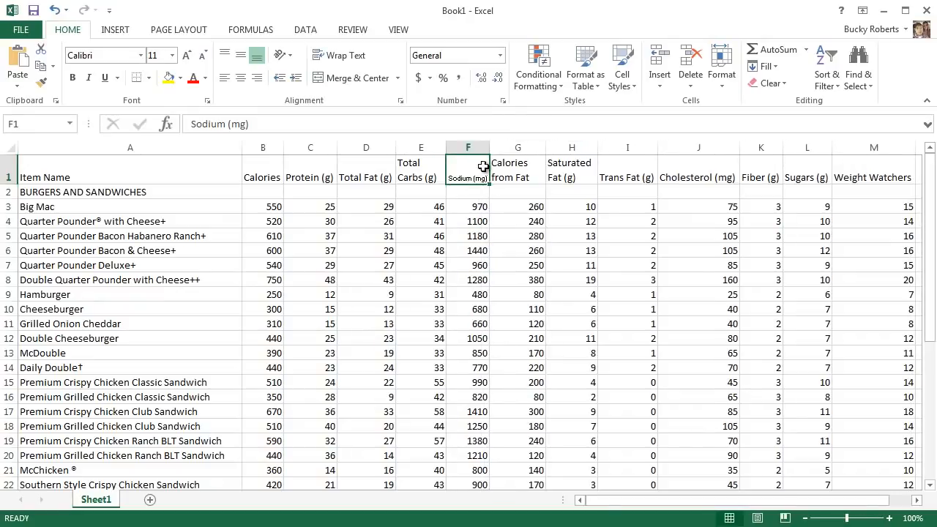
Step: Widen the Sodium (mg) column slightly
left_click_drag(489, 148, 504, 148)
right_click(474, 178)
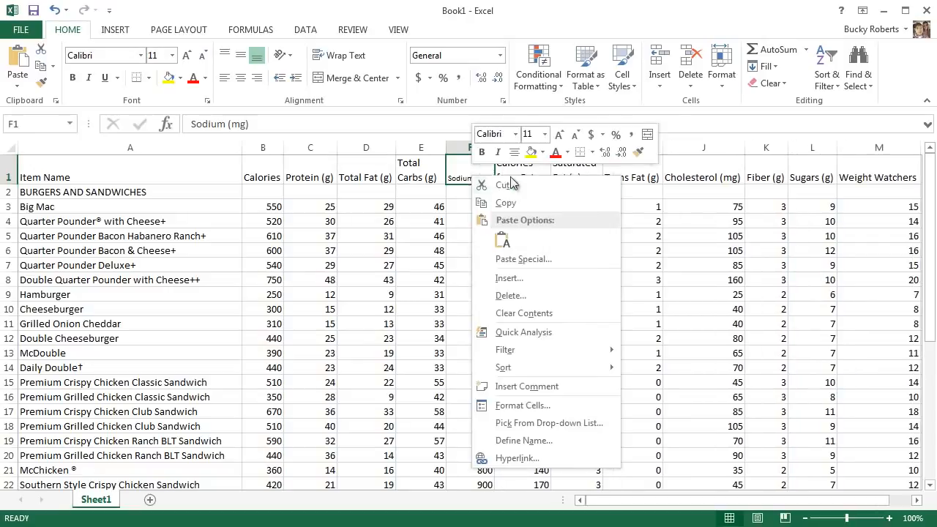
left_click(523, 405)
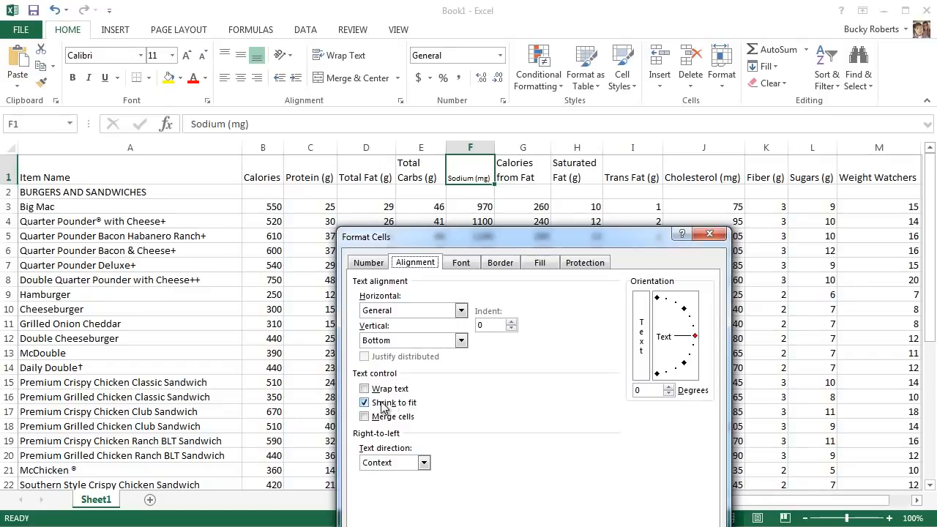
left_click(365, 402)
left_click(364, 389)
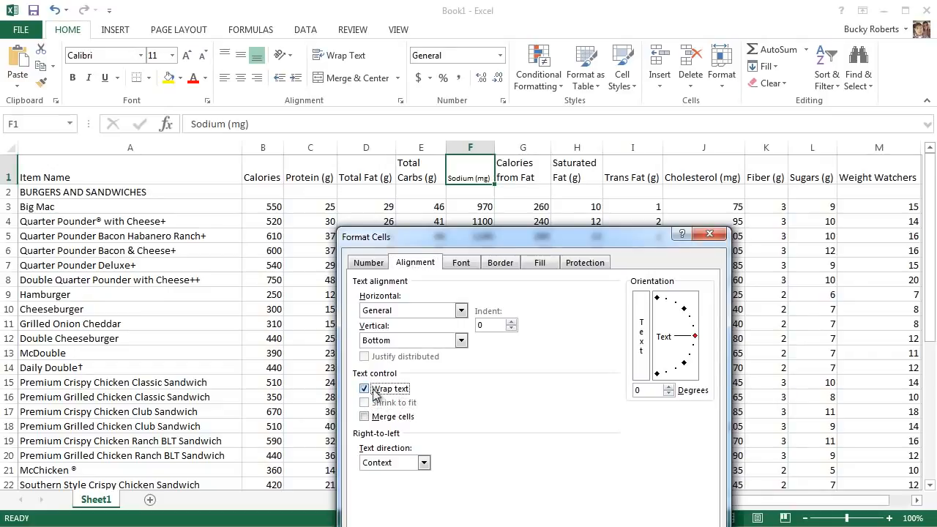
left_click(366, 389)
left_click_drag(529, 240, 557, 144)
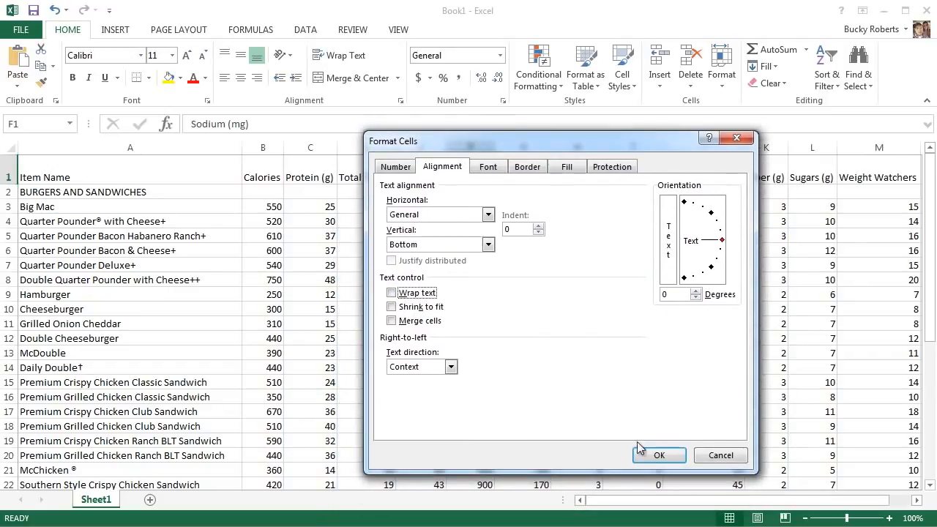
left_click(737, 142)
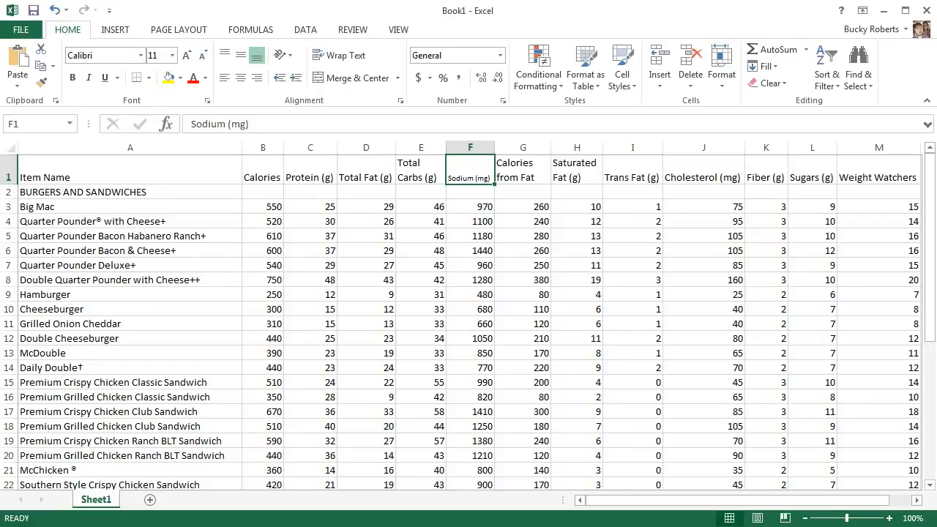
Step: Close the nutrition workbook and open the 006_crime workbook from the Excel folder
mouse_move(686, 514)
left_mouse_down()
mouse_move(742, 506)
mouse_move(689, 509)
left_mouse_up()
left_click(925, 11)
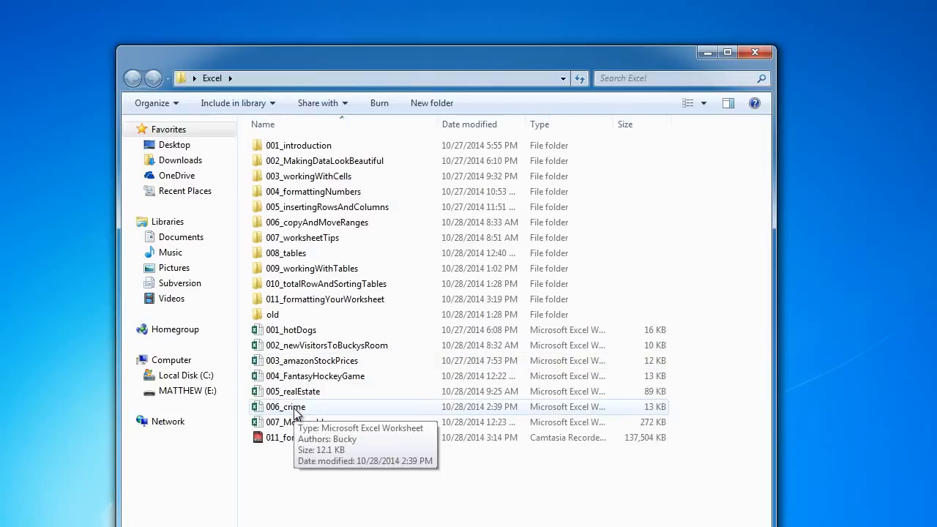
double_click(296, 408)
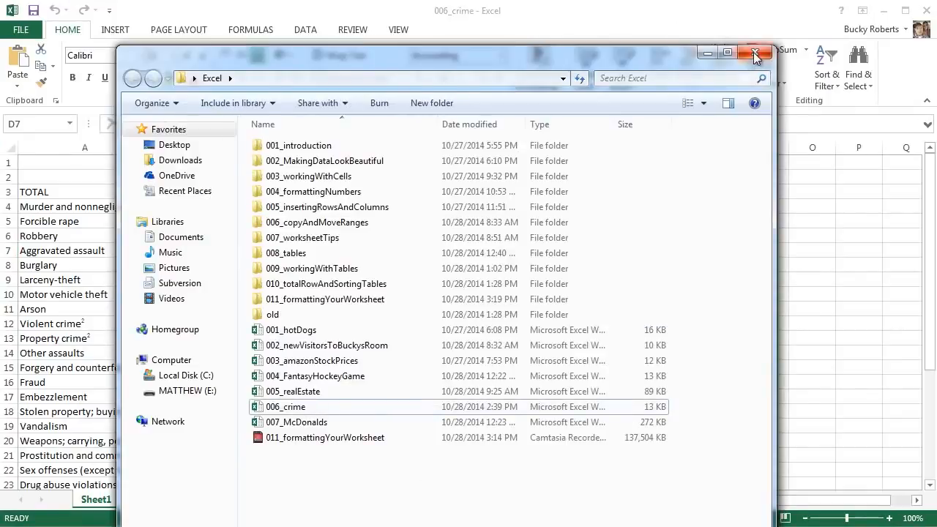
left_click(756, 55)
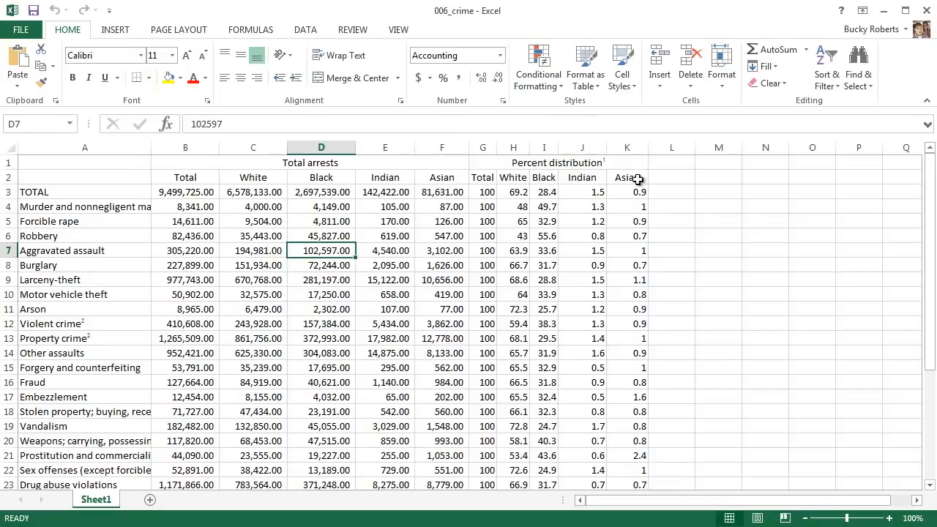
Step: Unmerge the Total arrests and Percent distribution heading cells in row 1
left_click(449, 177)
left_click(375, 164)
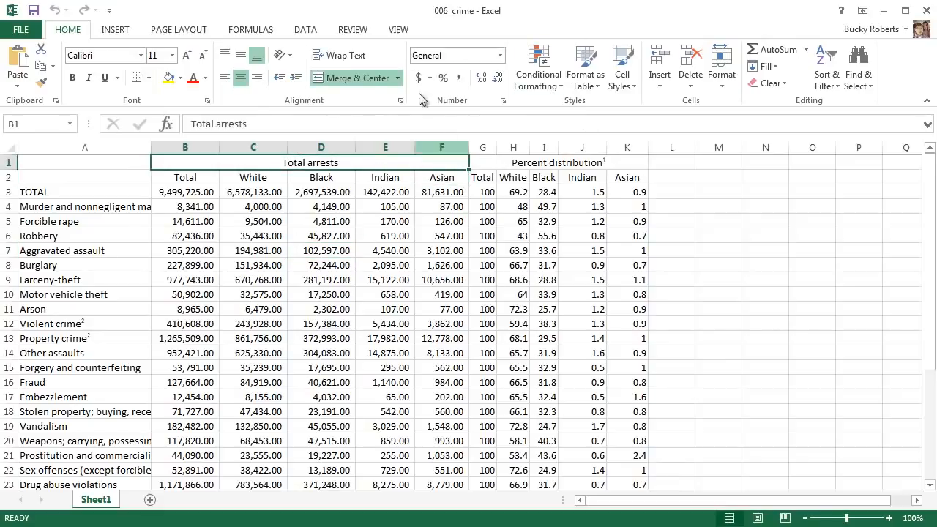
left_click(369, 78)
left_click(251, 256)
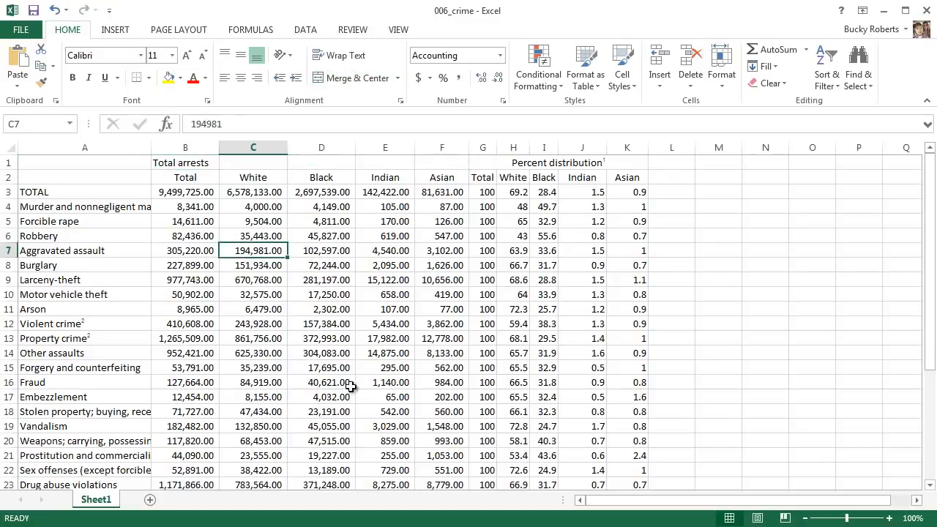
left_click(543, 164)
left_click(337, 77)
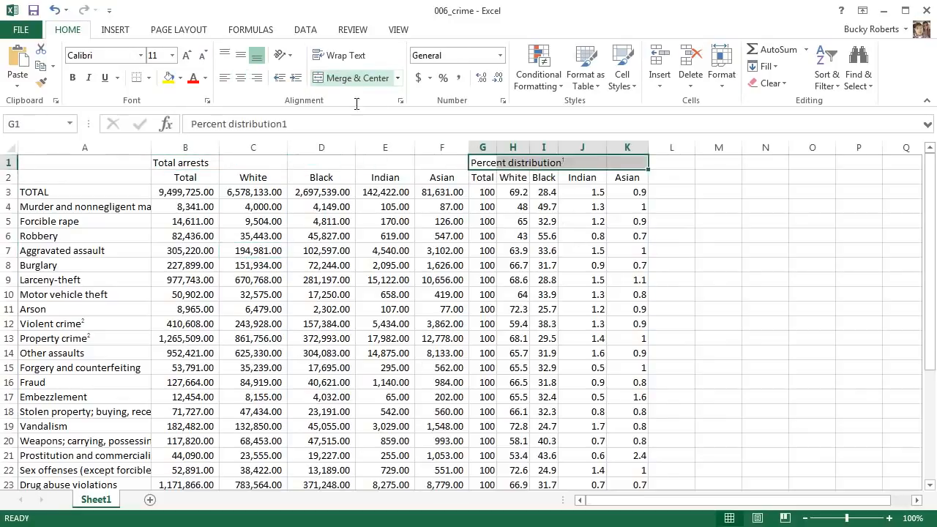
left_click(410, 282)
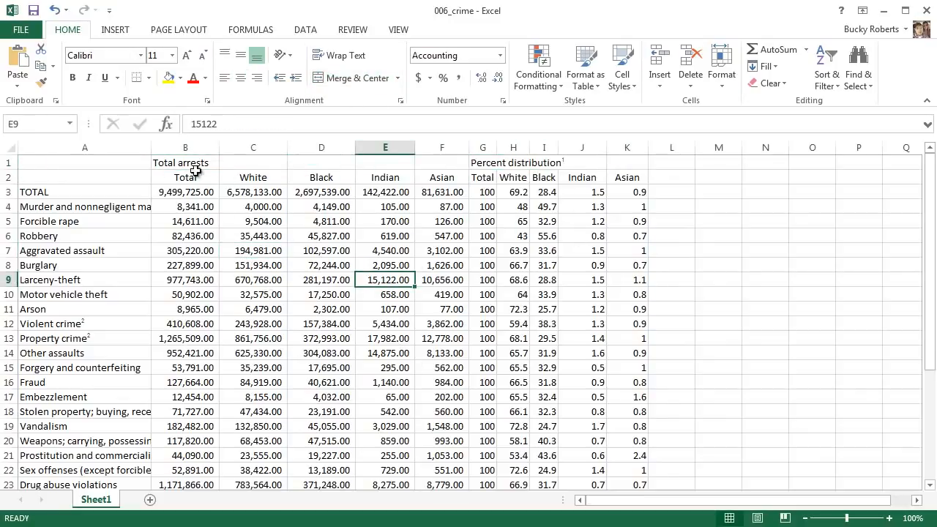
Step: Examine which subheadings and figures belong under the Total arrests and Percent distribution headings
left_click_drag(186, 181, 253, 232)
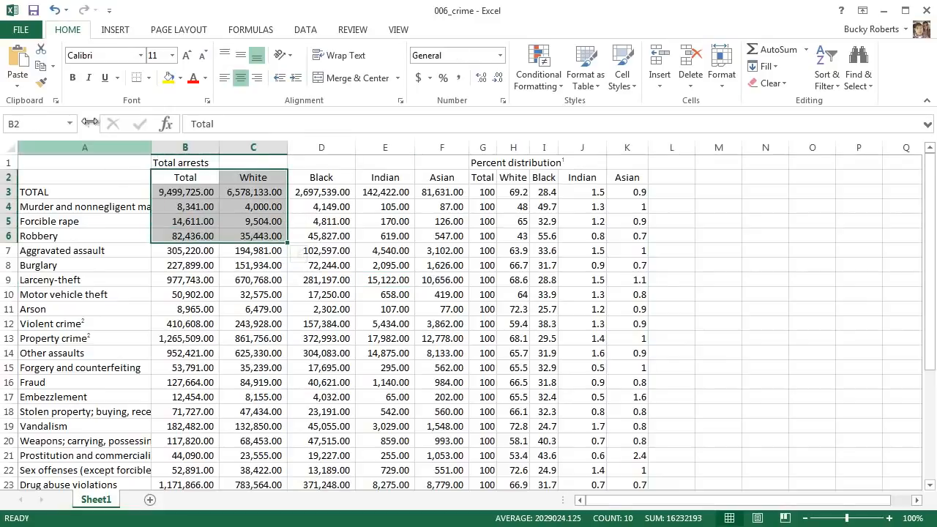
left_click(269, 308)
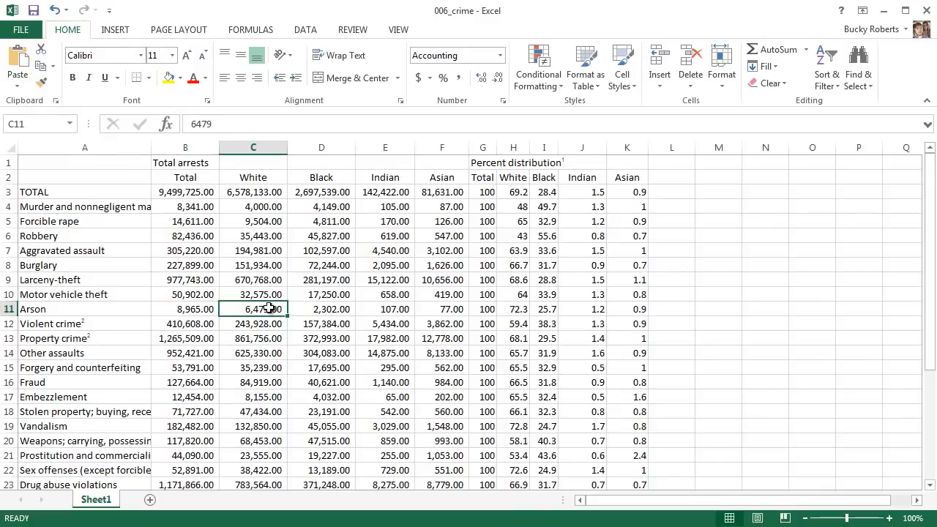
left_click(204, 178)
left_click(252, 178)
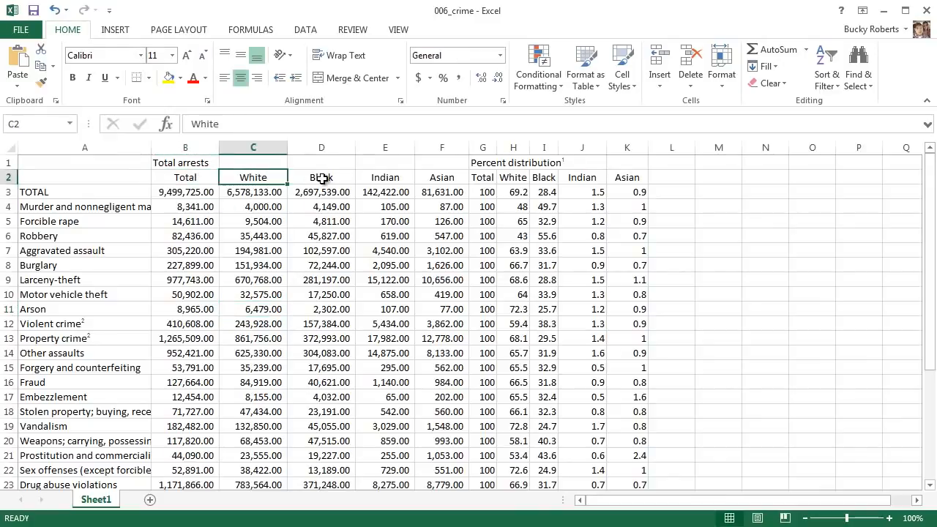
left_click(322, 178)
left_click(384, 178)
left_click(442, 178)
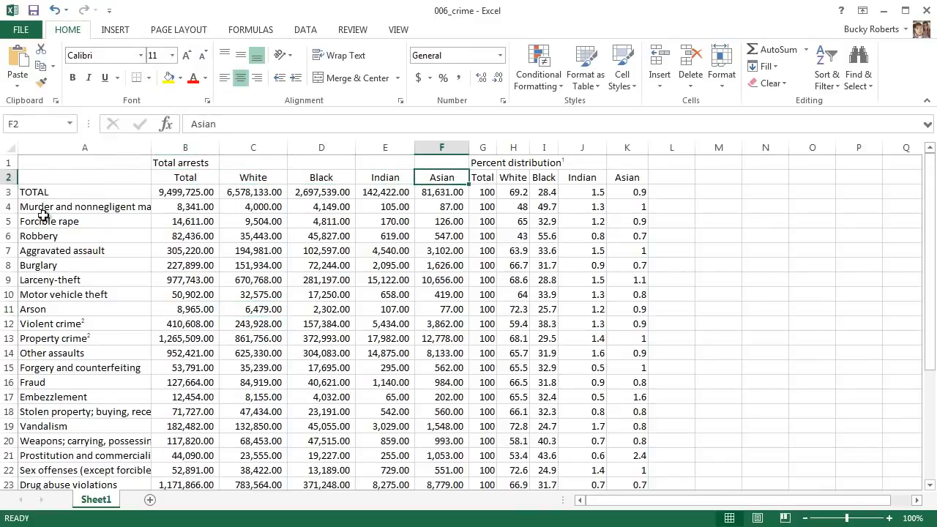
left_click_drag(43, 215, 158, 440)
left_click_drag(192, 178, 437, 182)
left_click(421, 225)
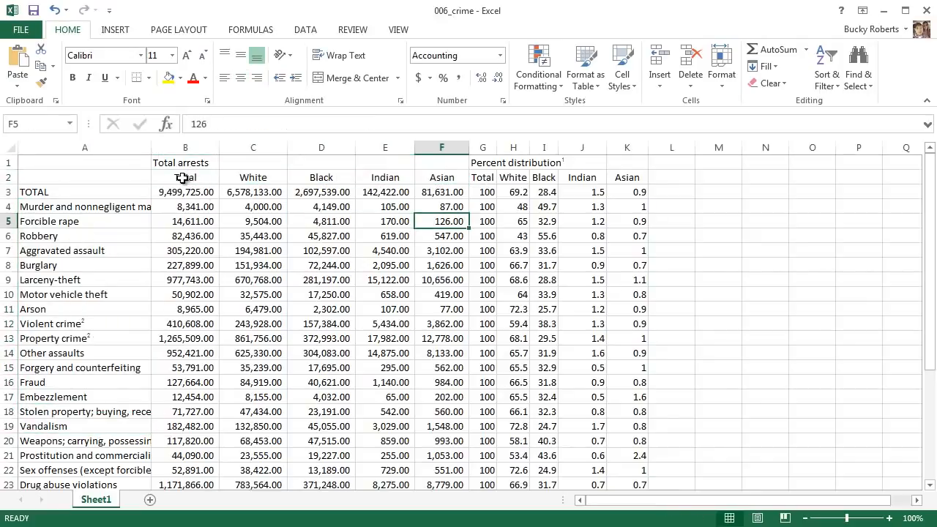
left_click_drag(181, 178, 443, 441)
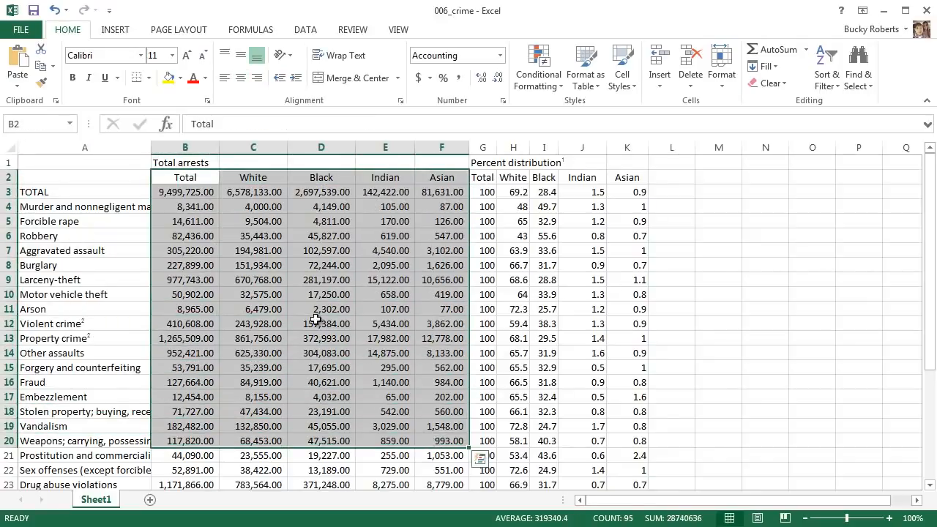
left_click(190, 162)
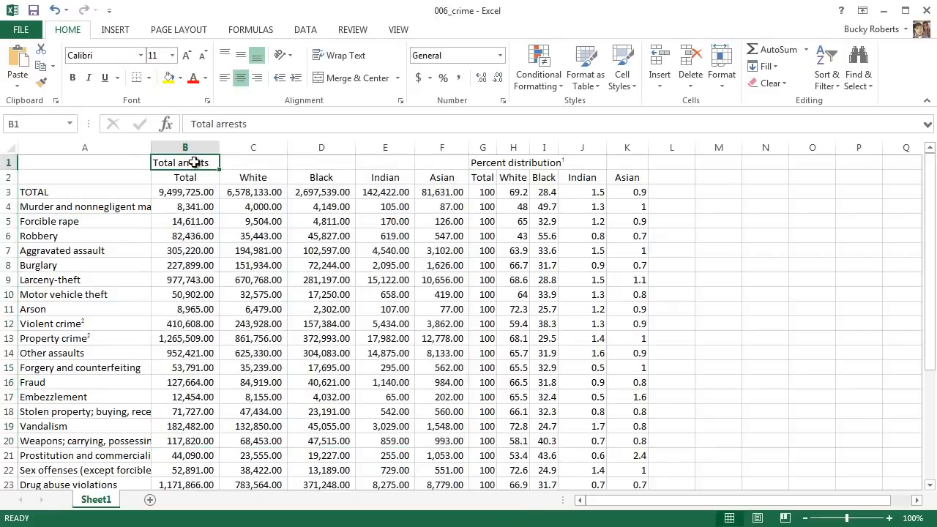
left_click(516, 181)
left_click_drag(485, 179, 638, 444)
left_click(524, 164)
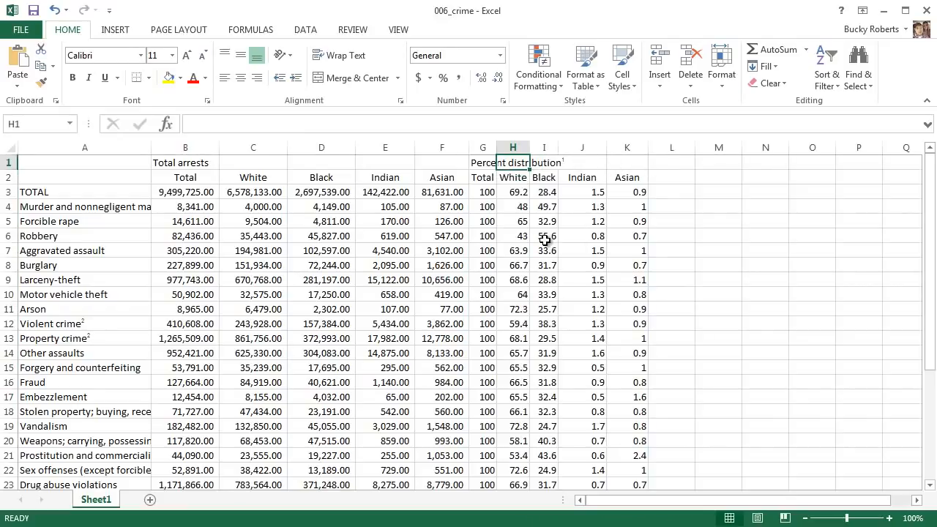
Step: Examine the separate cells B1 through F1 above the Total arrests subheadings
left_click(192, 164)
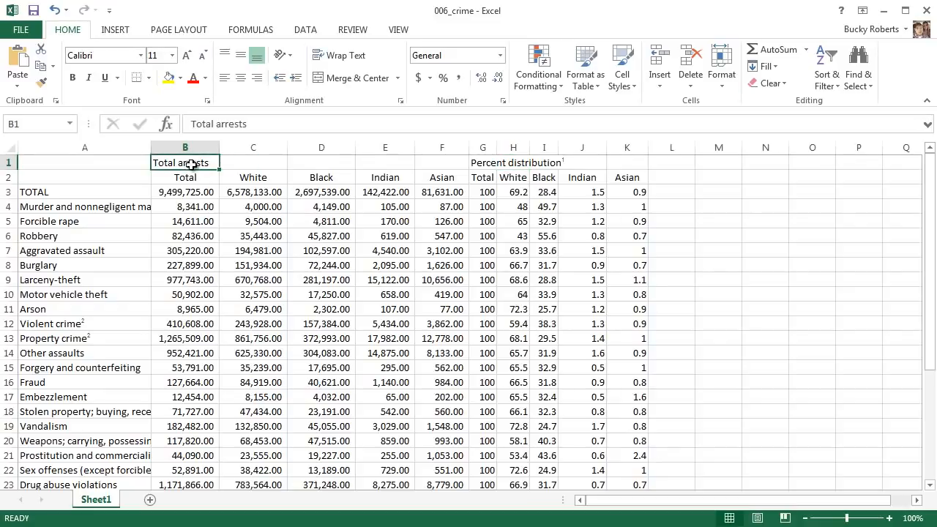
left_click_drag(438, 165, 184, 168)
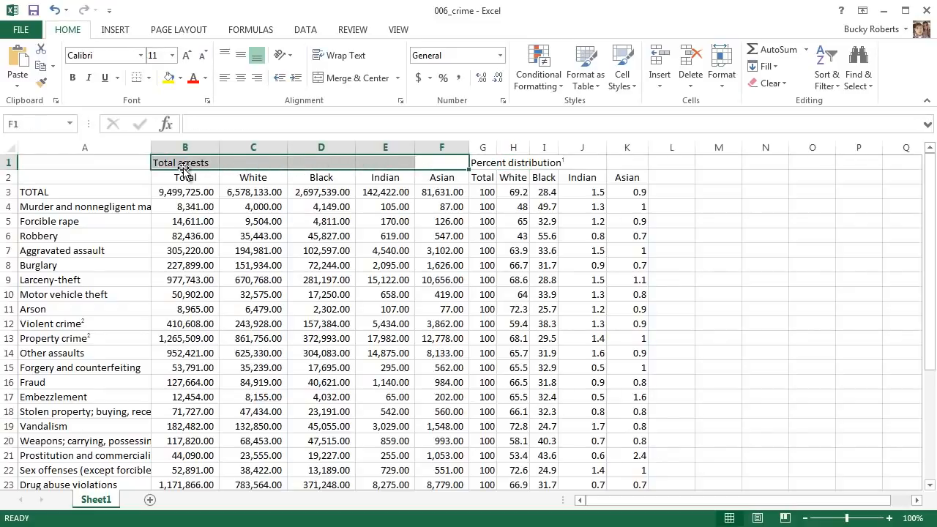
left_click(205, 294)
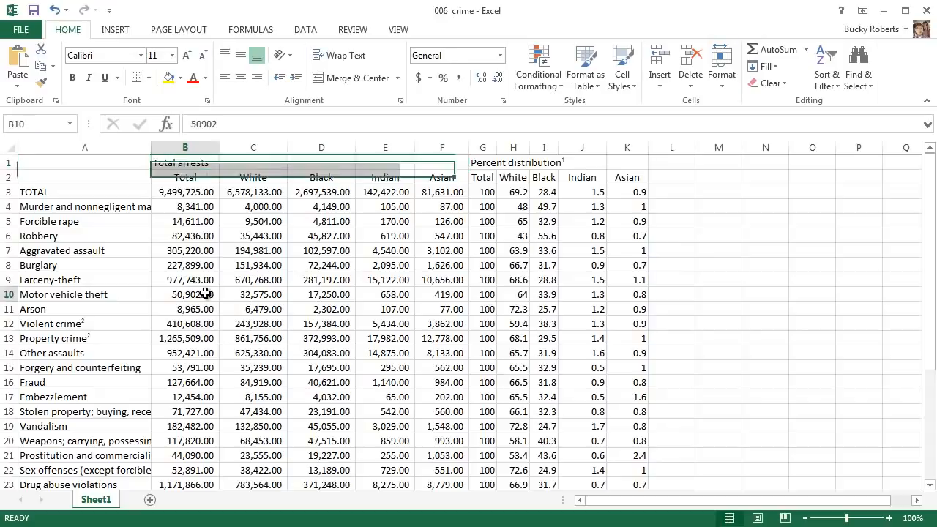
left_click(183, 163)
left_click(266, 161)
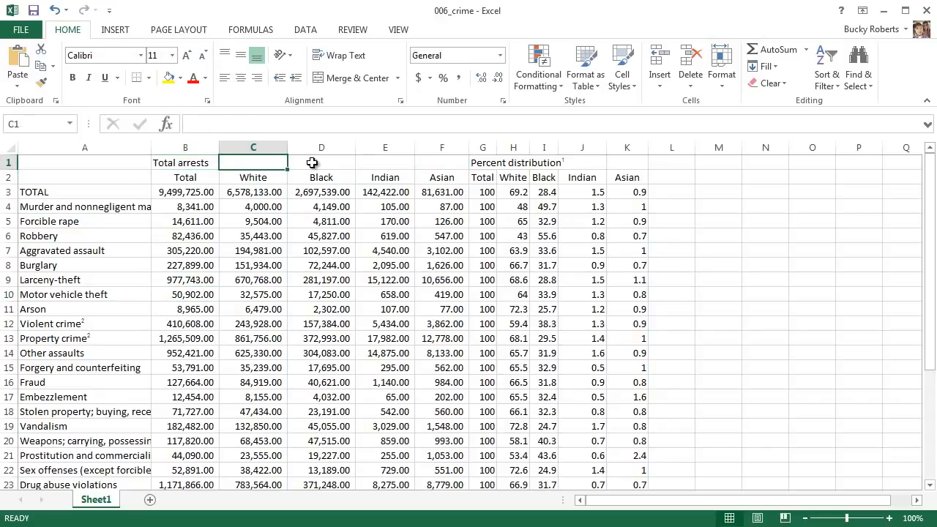
left_click(312, 162)
left_click(376, 161)
left_click(459, 165)
left_click(189, 164)
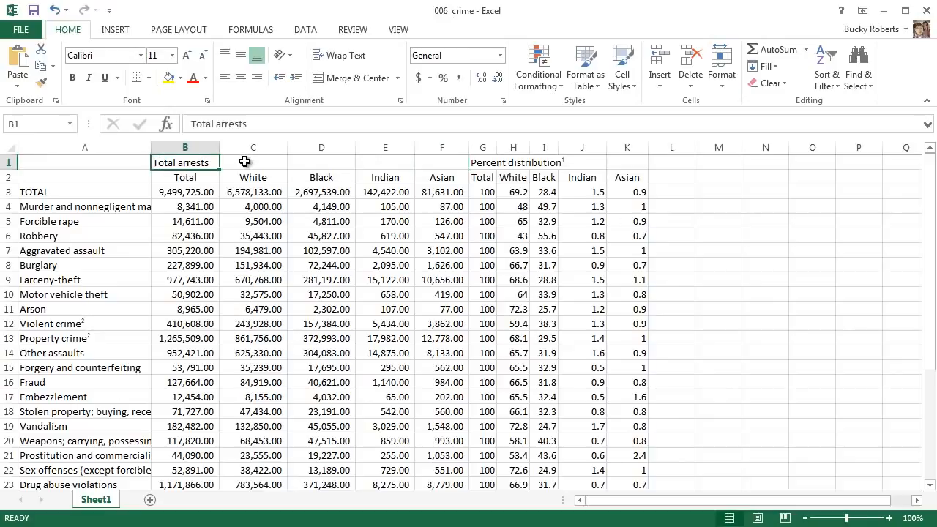
left_click(258, 161)
left_click(322, 162)
left_click(386, 161)
left_click(447, 163)
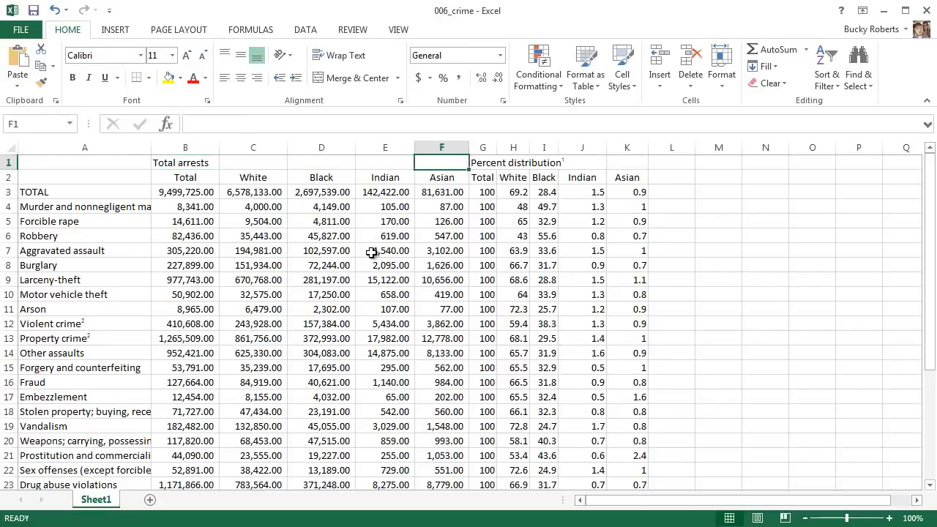
left_click(197, 164)
left_click(249, 158)
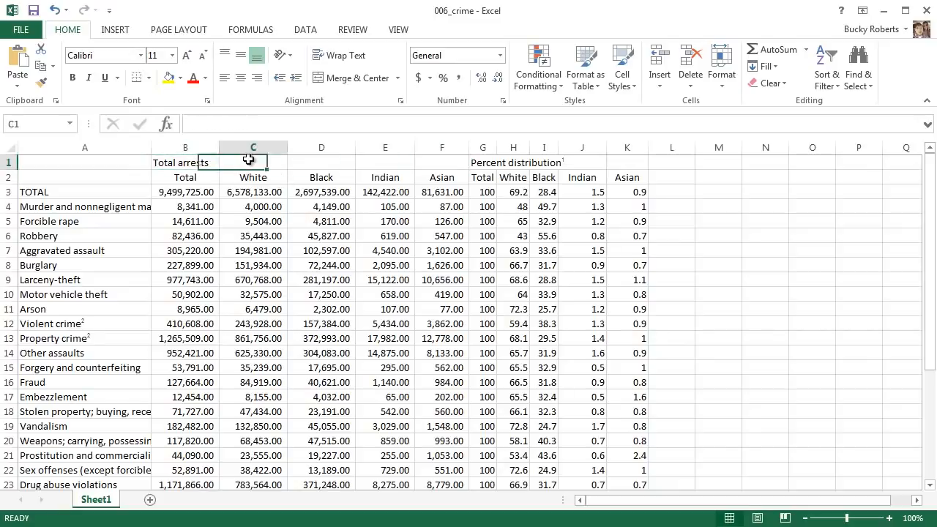
left_click(311, 161)
left_click(386, 159)
left_click(432, 165)
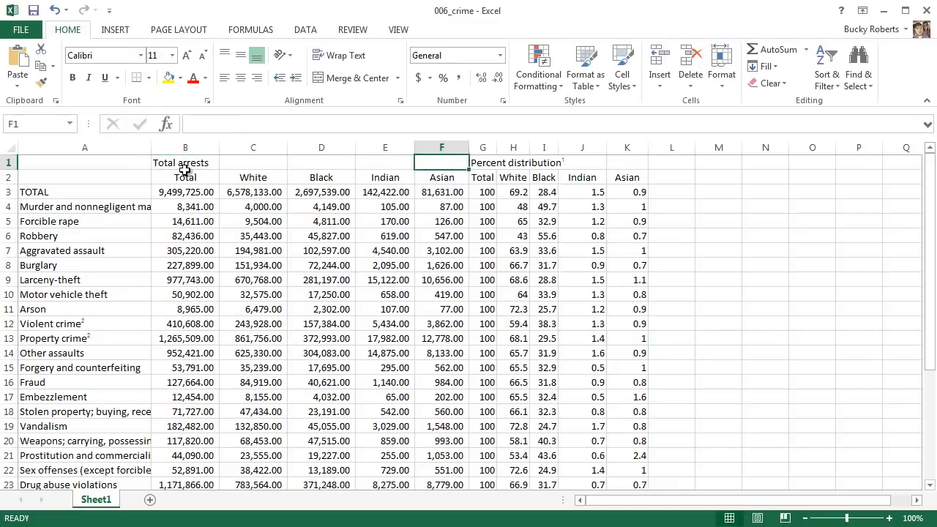
Step: Merge and center the Total arrests heading across cells B1 to F1
left_click_drag(192, 164, 450, 168)
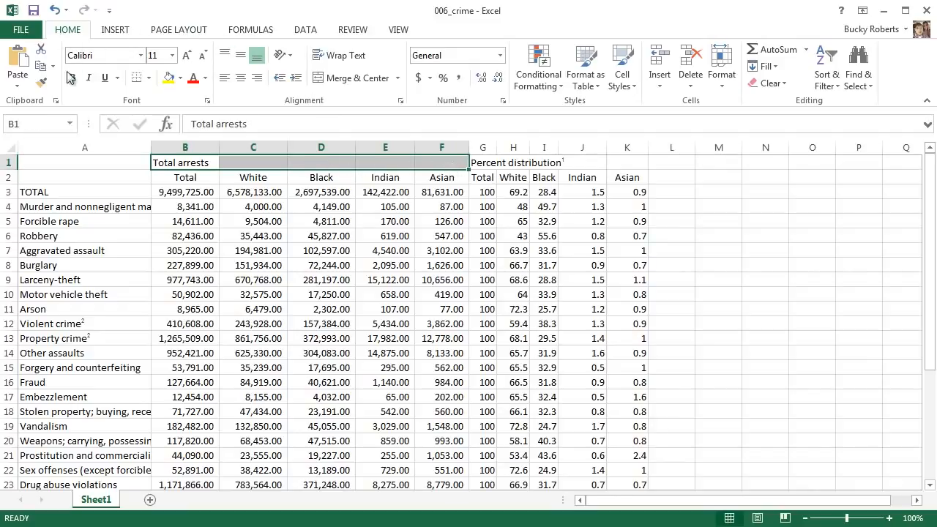
left_click(356, 77)
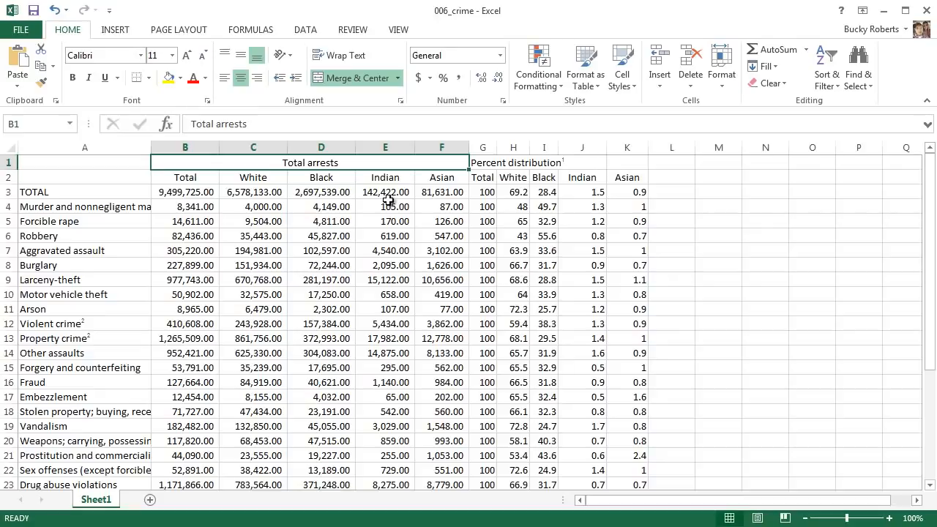
left_click(514, 331)
Step: Merge and center the Percent distribution heading across cells G1 to K1
left_click(485, 163)
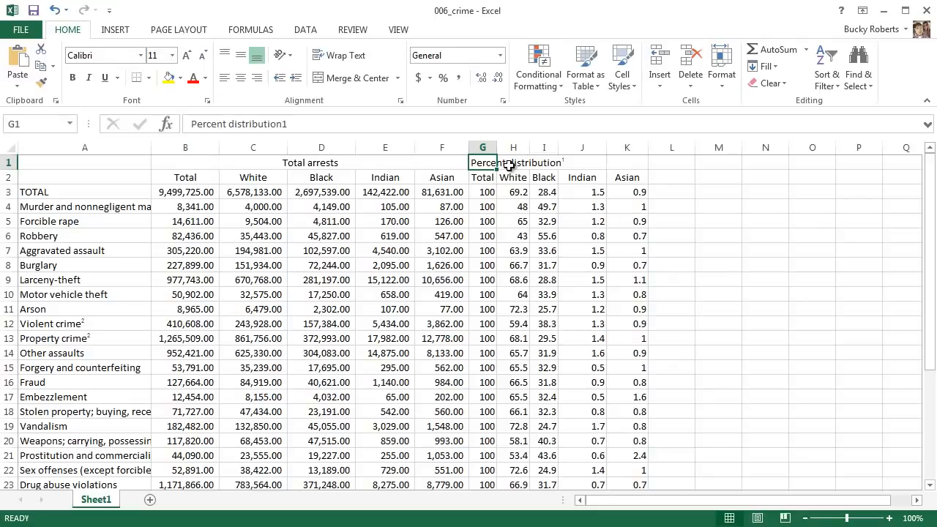
left_click(510, 165)
key("Right")
key("Right")
key("Right")
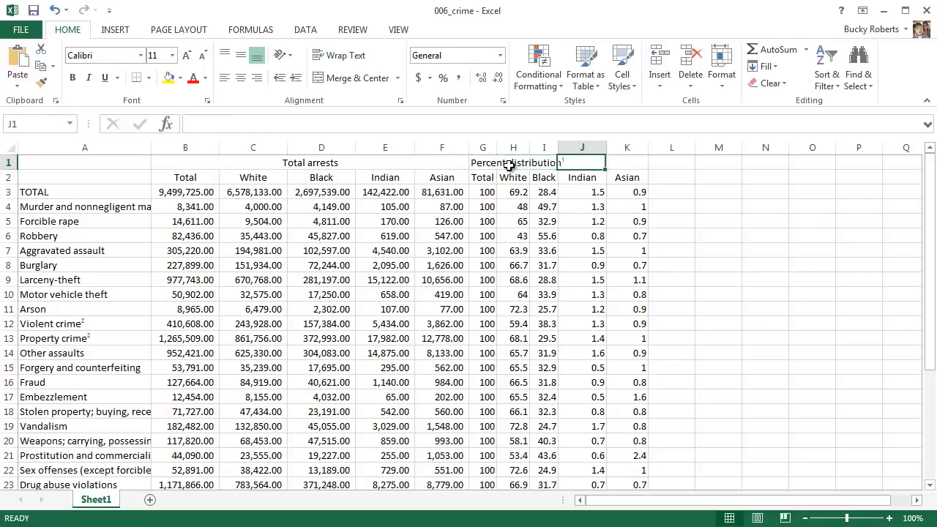
left_click(520, 253)
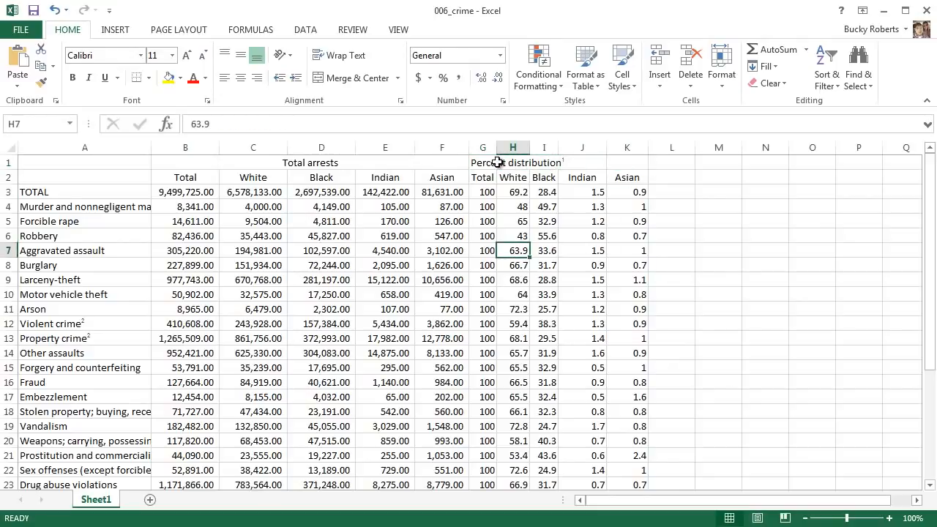
left_click_drag(480, 163, 631, 170)
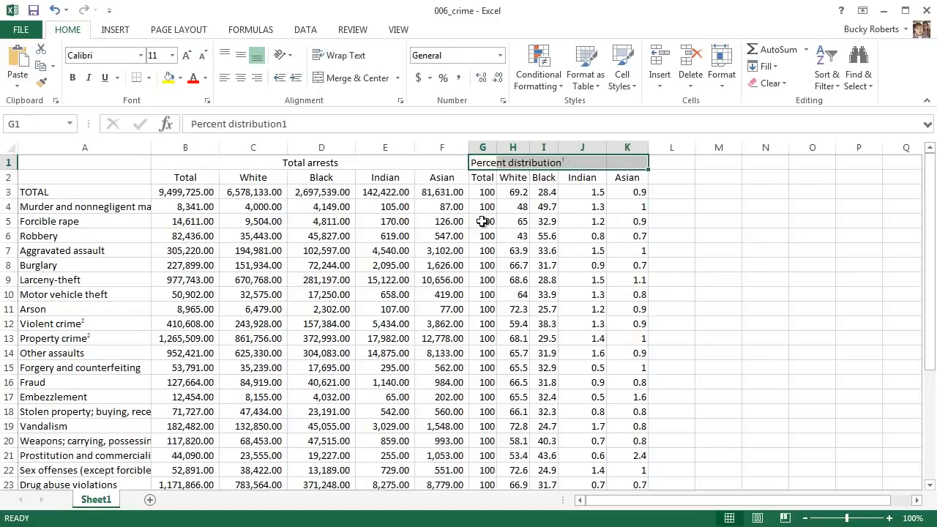
left_click(354, 77)
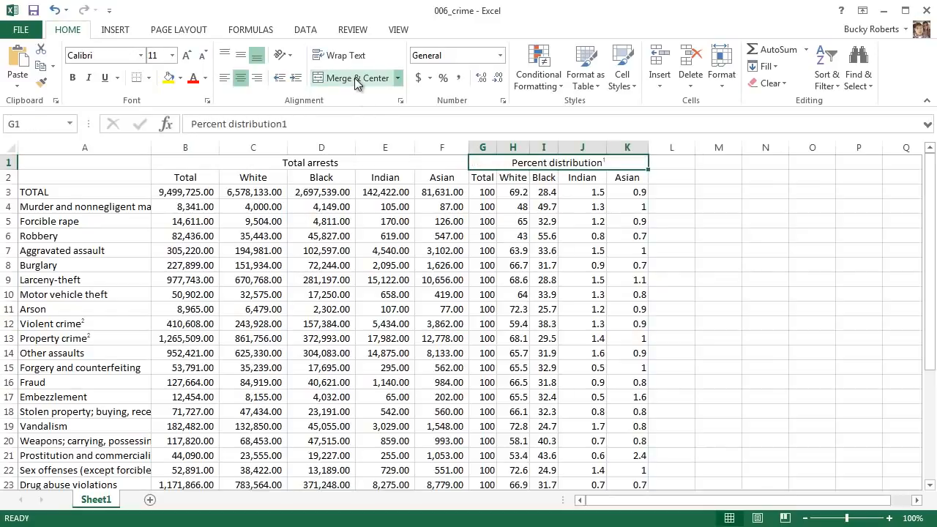
left_click(516, 250)
left_click(559, 163)
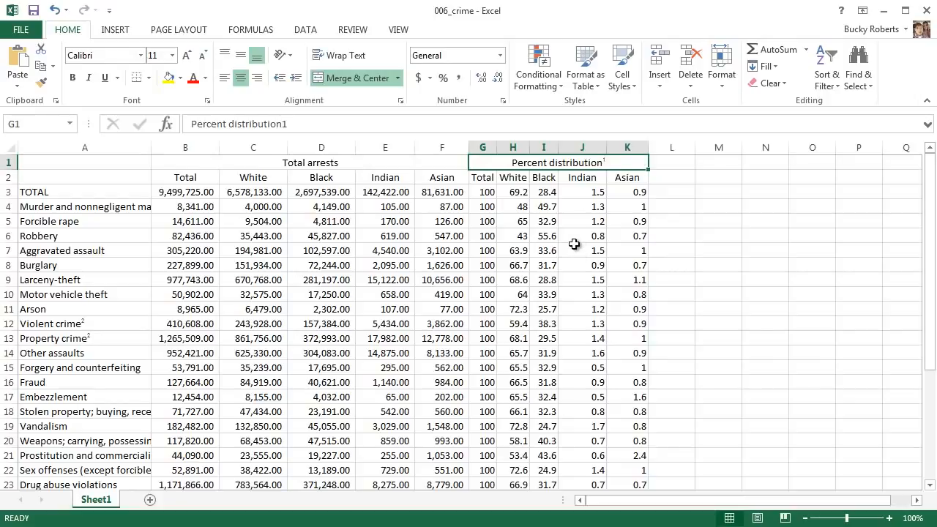
Step: Select the merged Total arrests and Percent distribution headings in turn to examine the columns each one spans
left_click(405, 245)
left_click(291, 163)
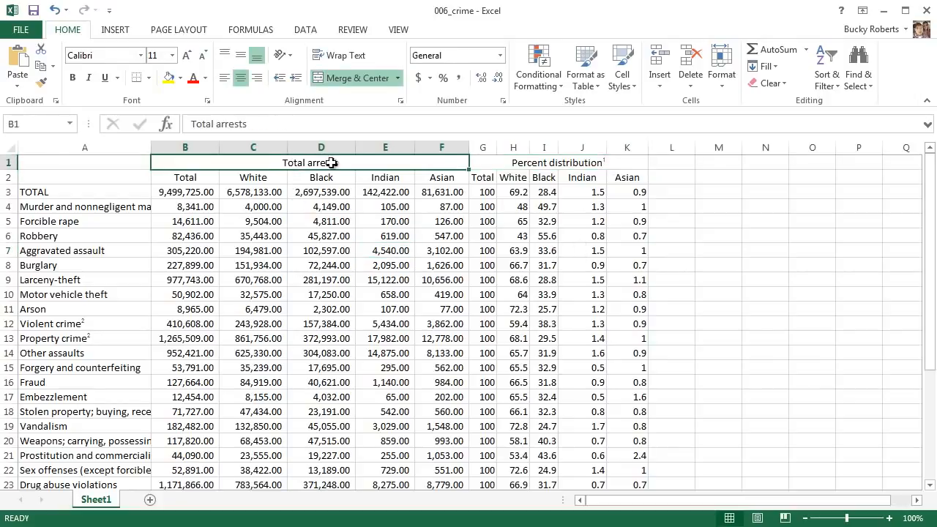
left_click(575, 163)
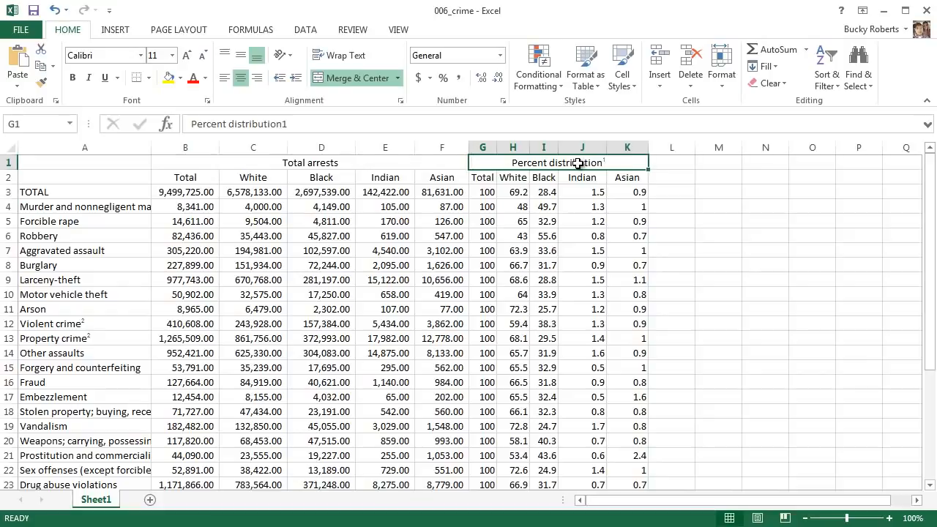
left_click(249, 165)
left_click(542, 162)
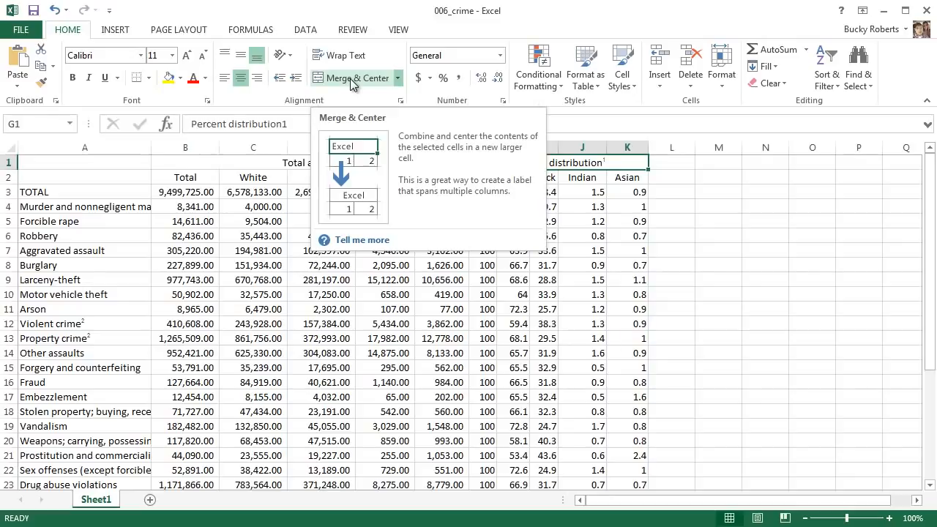
left_click(627, 236)
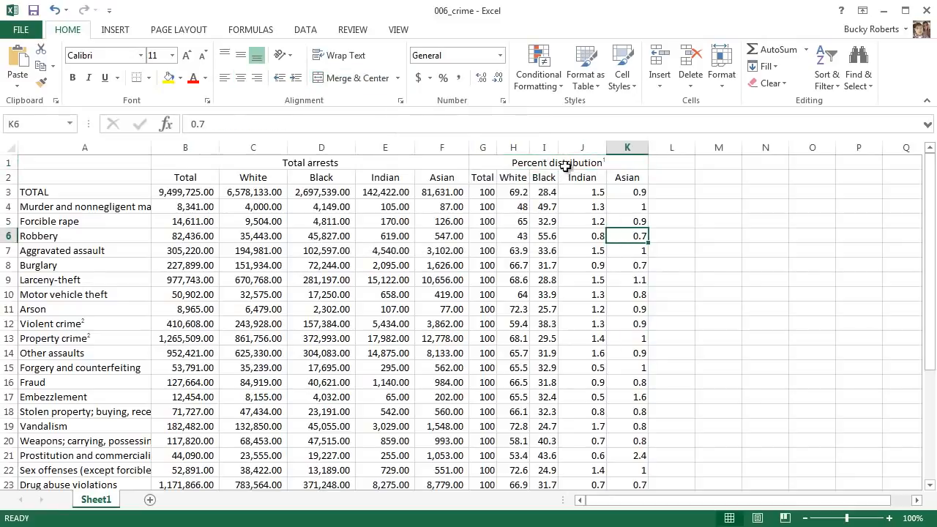
Step: Unmerge the Percent distribution heading back into the separate cells G1 to K1
left_click(565, 166)
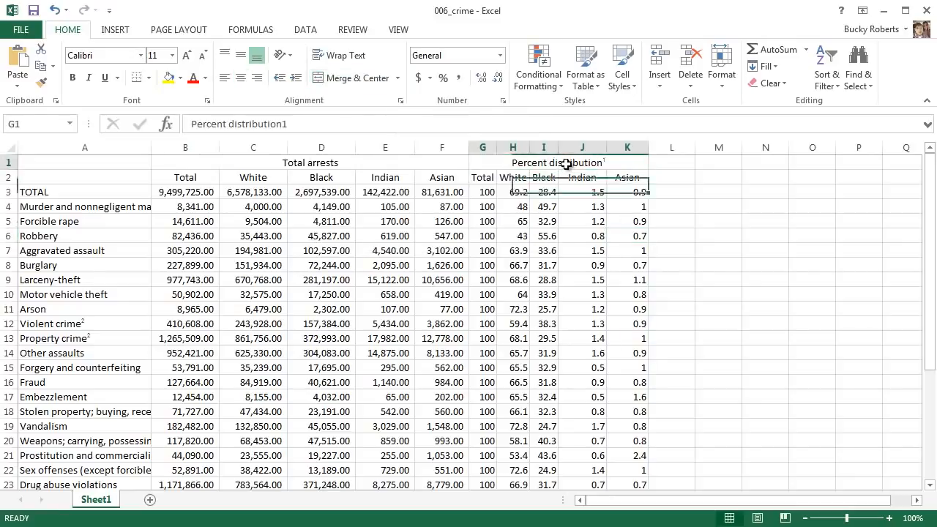
left_click(344, 78)
left_click(514, 250)
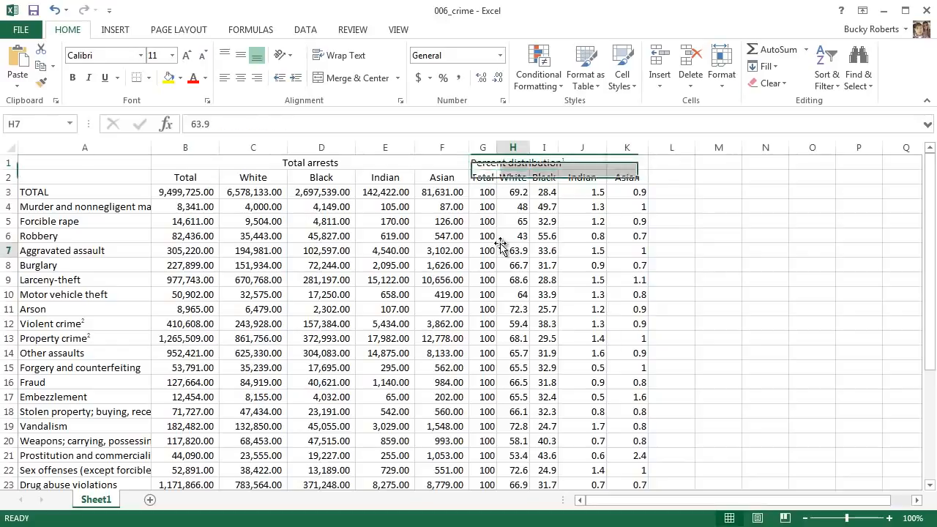
Step: Unmerge the Total arrests heading back into the separate cells B1 to F1
left_click(307, 164)
left_click(346, 78)
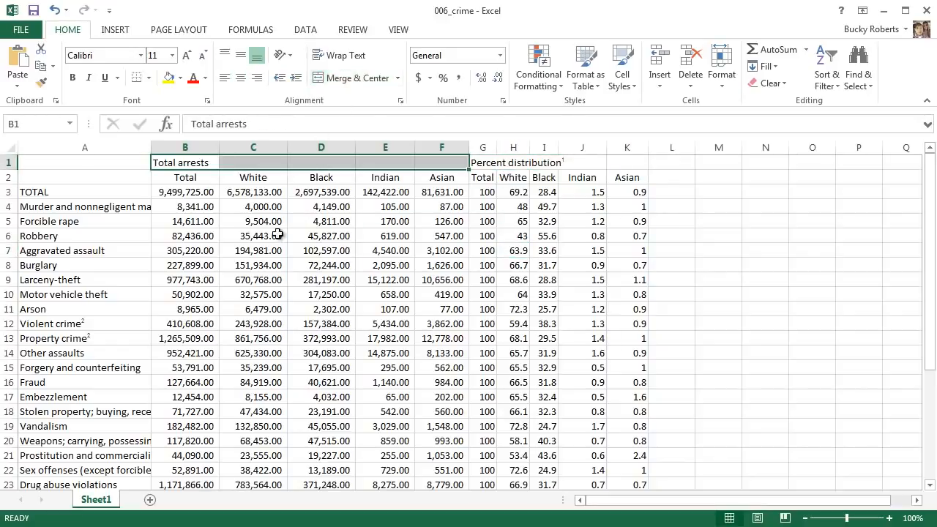
left_click(278, 234)
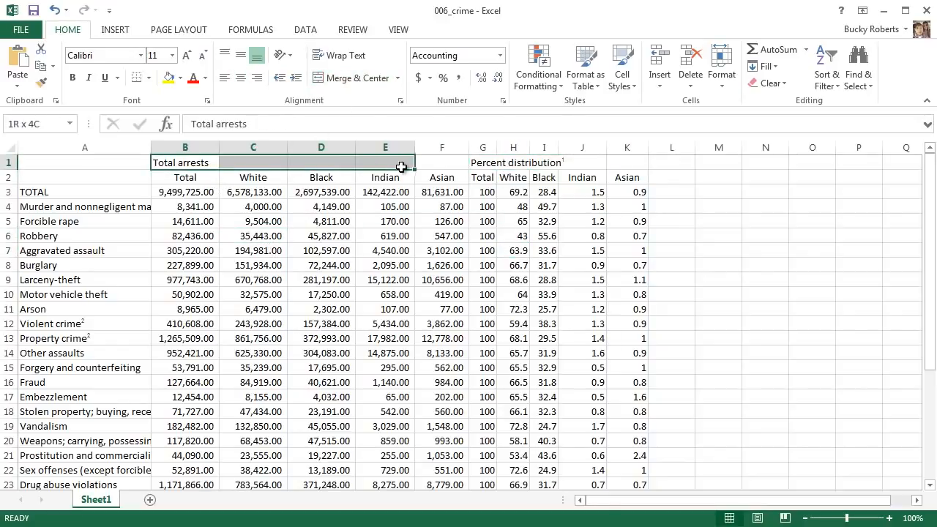